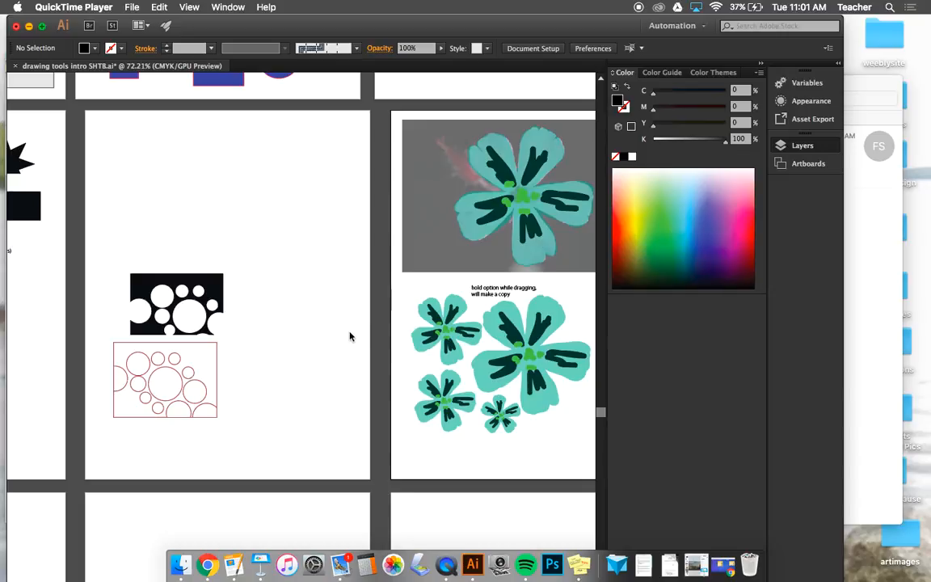
pyautogui.scroll(-3, 419, 288)
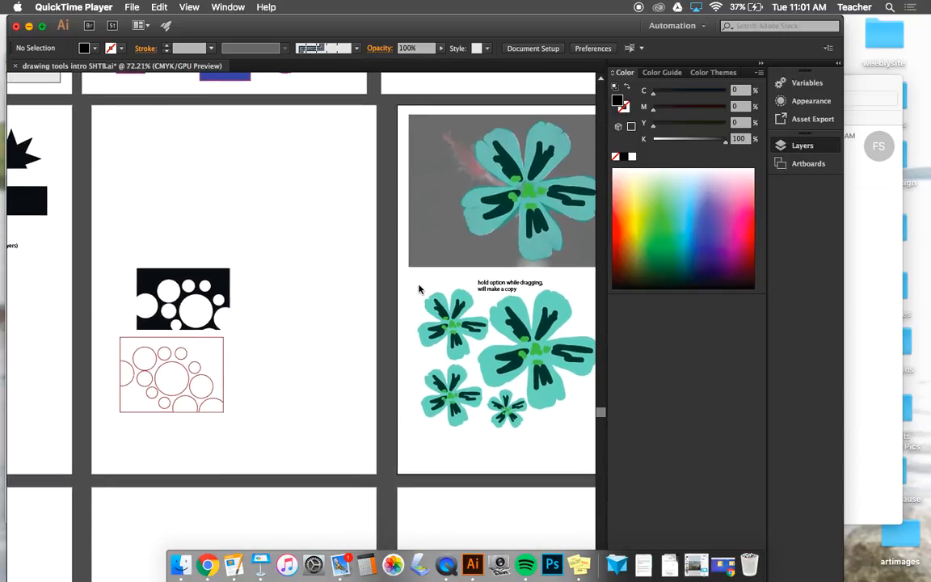
pyautogui.scroll(1, 419, 289)
pyautogui.hscroll(1, 419, 289)
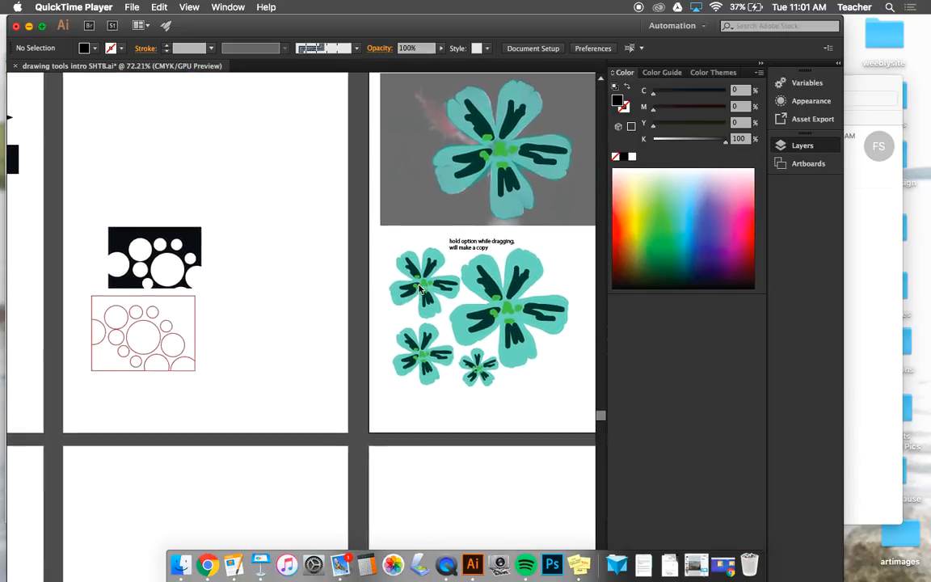
pyautogui.click(351, 245)
pyautogui.moveTo(422, 296); pyautogui.dragTo(417, 299)
pyautogui.hscroll(-3, 419, 299)
pyautogui.scroll(1, 417, 299)
pyautogui.hscroll(1, 417, 299)
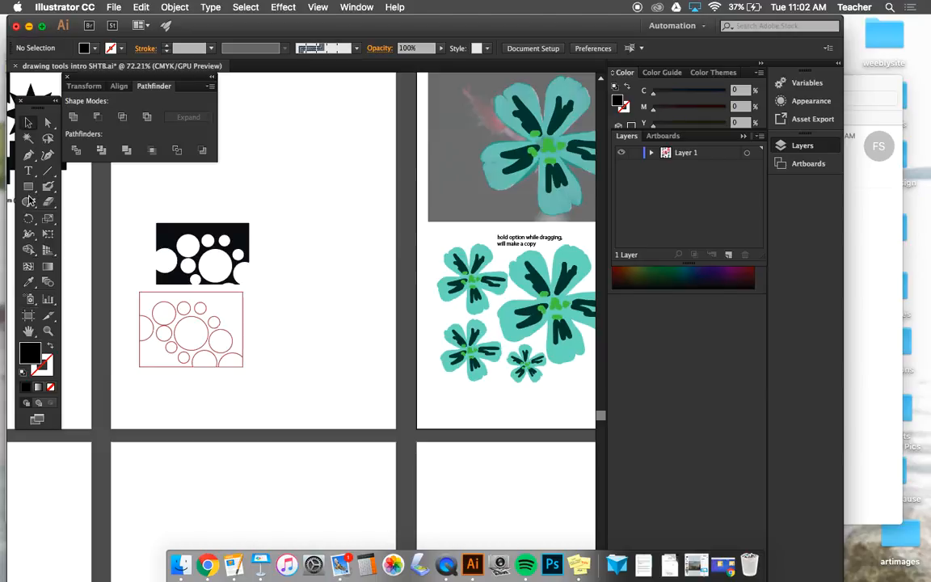
pyautogui.click(49, 188)
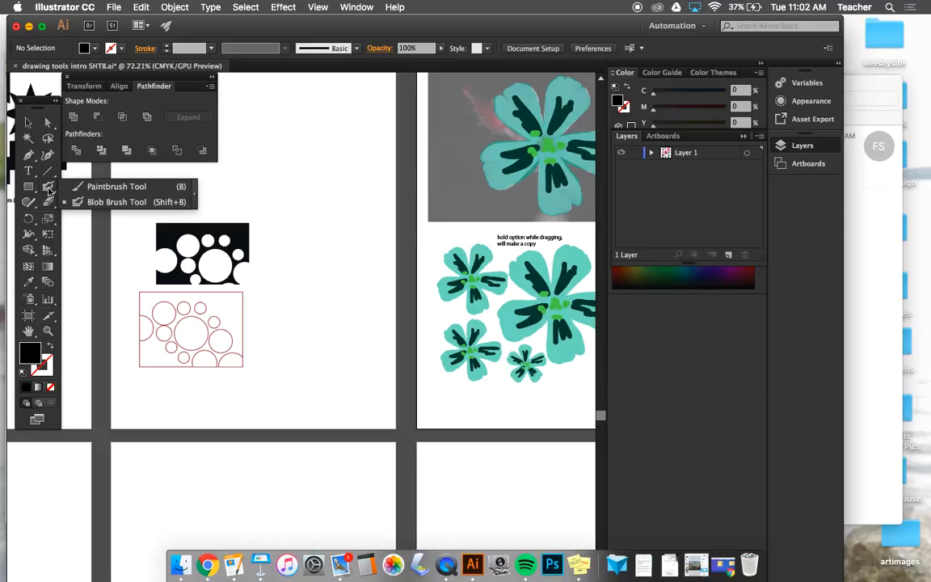
pyautogui.click(113, 202)
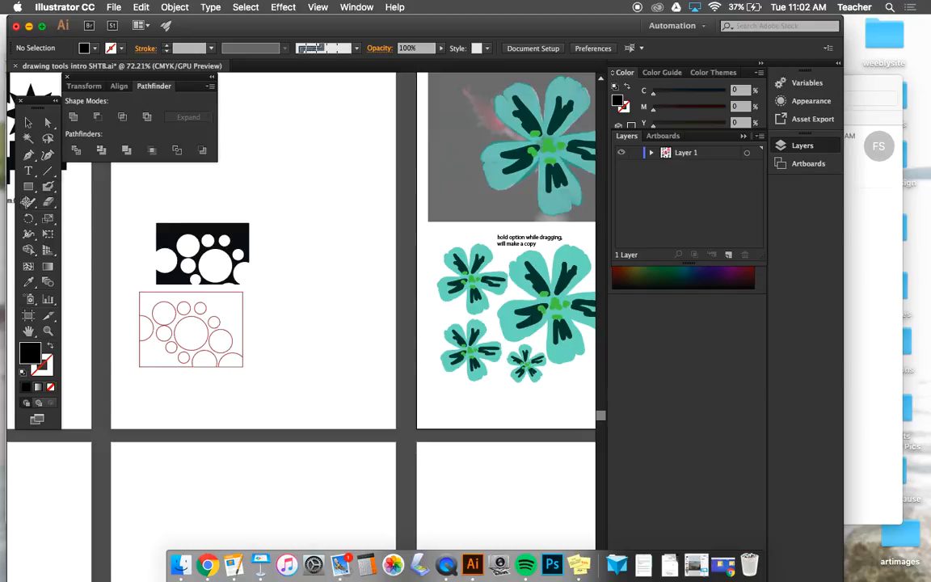
# Step: Tear off the Shaper and Pencil tool group as a floating panel and place it just below the Pathfinder panel
pyautogui.click(27, 202)
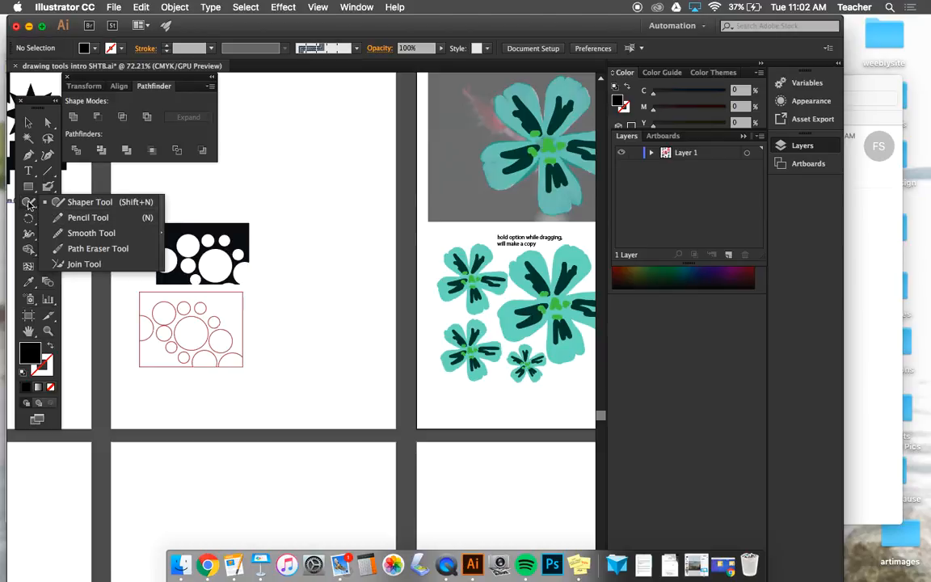
pyautogui.click(28, 204)
pyautogui.click(28, 204)
pyautogui.click(161, 237)
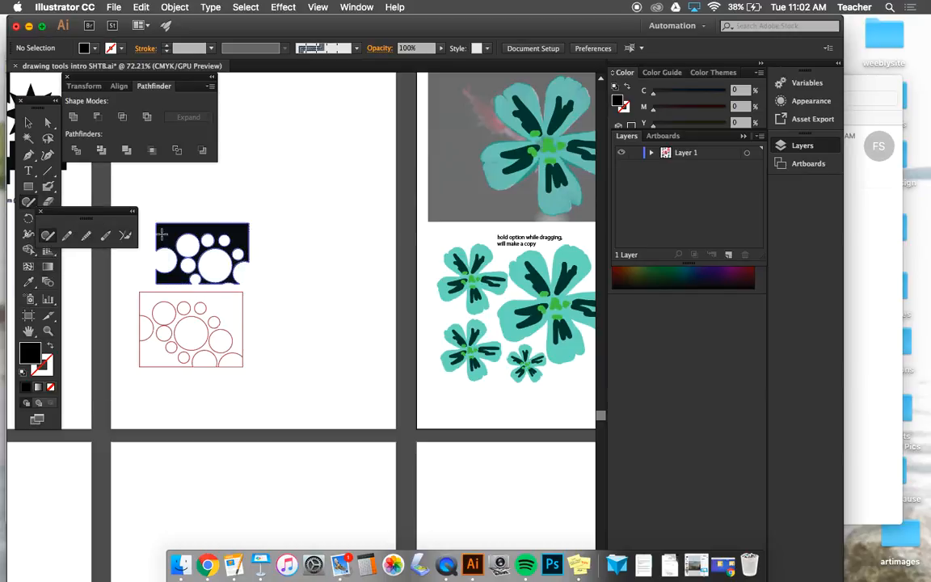
pyautogui.moveTo(72, 212); pyautogui.dragTo(104, 180)
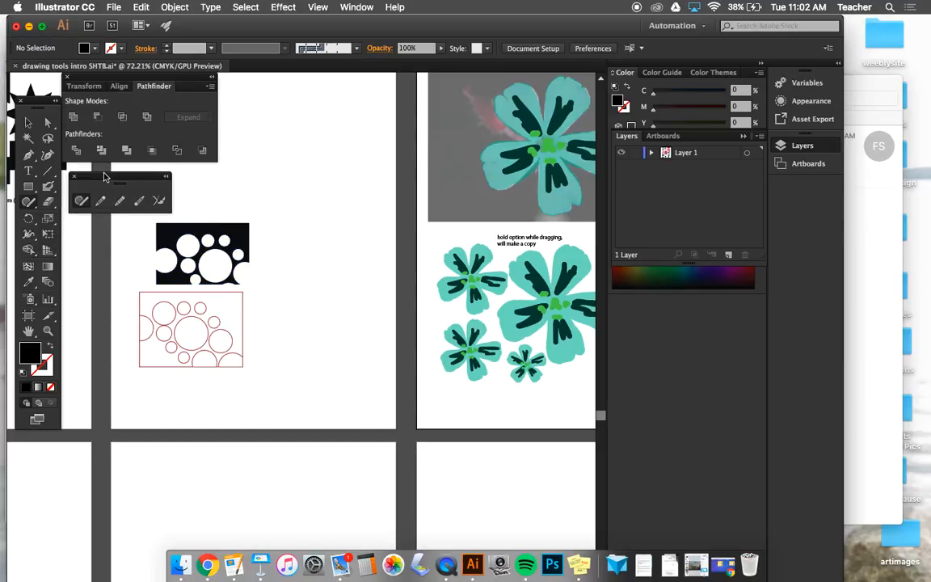
# Step: Draw a long, winding freehand path with the Pencil tool above and beside the circle artwork on its artboard
pyautogui.click(30, 204)
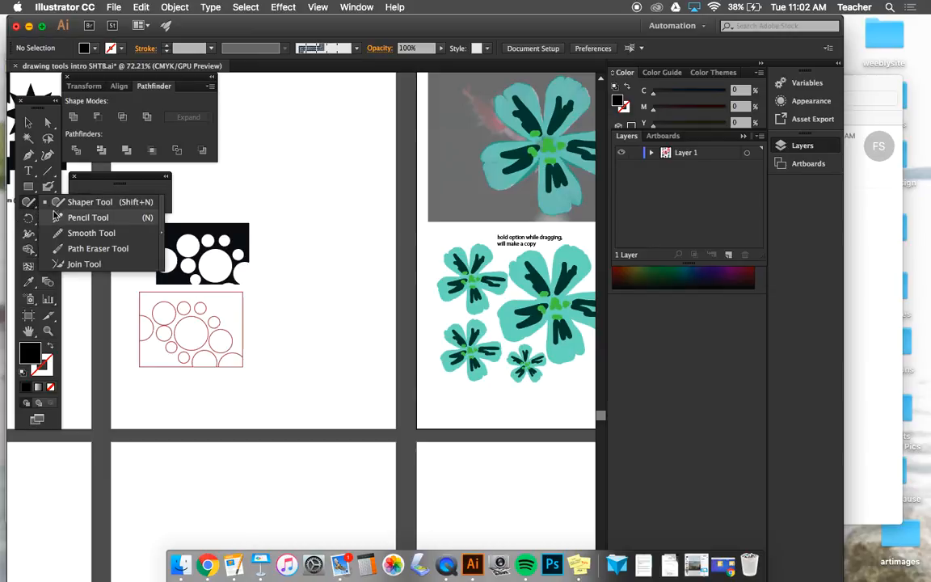
pyautogui.click(56, 217)
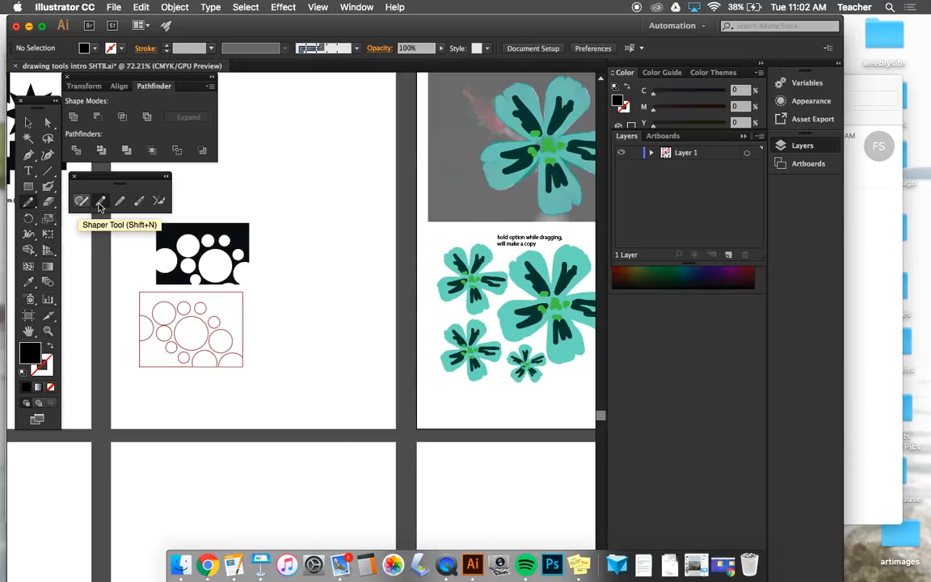
pyautogui.scroll(3, 361, 254)
pyautogui.hscroll(-3, 361, 254)
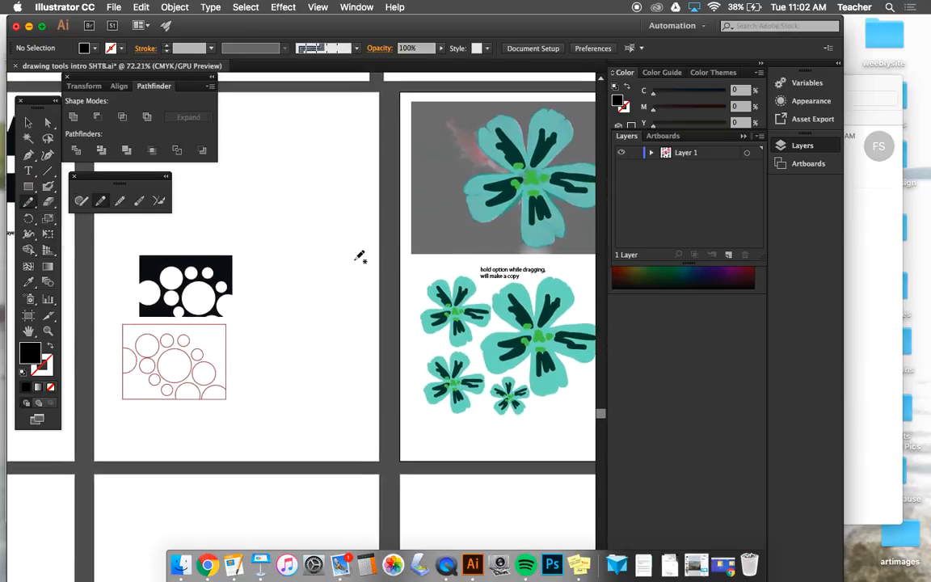
pyautogui.scroll(1, 360, 256)
pyautogui.hscroll(-1, 361, 257)
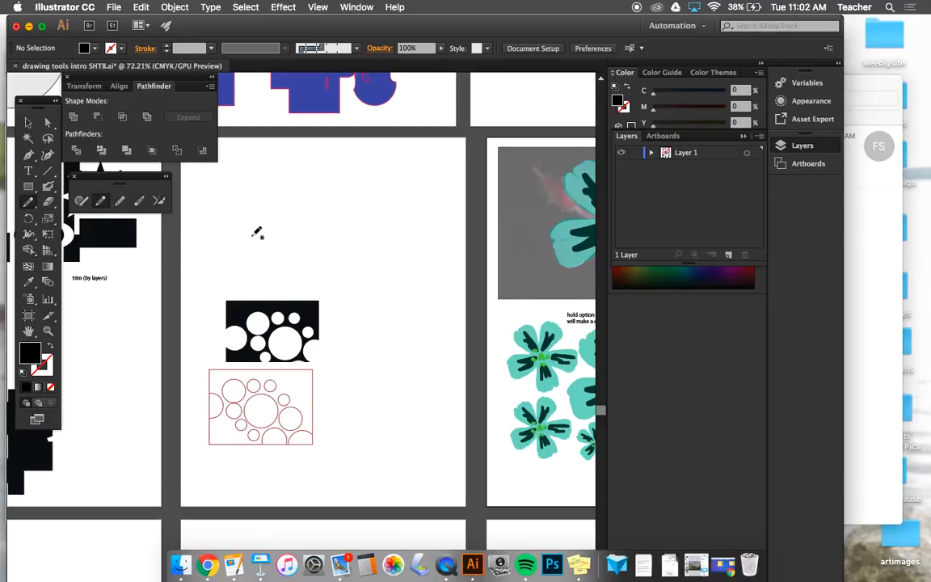
pyautogui.moveTo(216, 210)
pyautogui.mouseDown()
pyautogui.moveTo(251, 183)
pyautogui.moveTo(278, 226)
pyautogui.moveTo(293, 175)
pyautogui.moveTo(307, 192)
pyautogui.moveTo(348, 171)
pyautogui.moveTo(383, 199)
pyautogui.moveTo(327, 204)
pyautogui.moveTo(327, 235)
pyautogui.moveTo(368, 231)
pyautogui.moveTo(355, 281)
pyautogui.moveTo(409, 239)
pyautogui.moveTo(428, 260)
pyautogui.moveTo(395, 302)
pyautogui.moveTo(361, 311)
pyautogui.moveTo(384, 324)
pyautogui.moveTo(414, 373)
pyautogui.moveTo(357, 397)
pyautogui.moveTo(418, 402)
pyautogui.mouseUp()
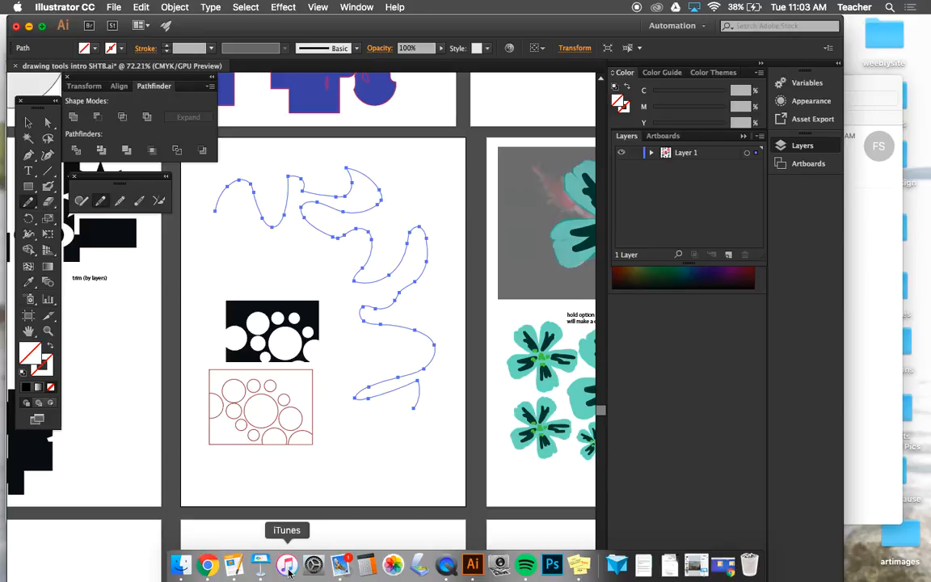
# Step: Switch to Chrome, open the full image of the magenta Pixabay flower from the flower image results, and save it to the desktop
pyautogui.click(213, 567)
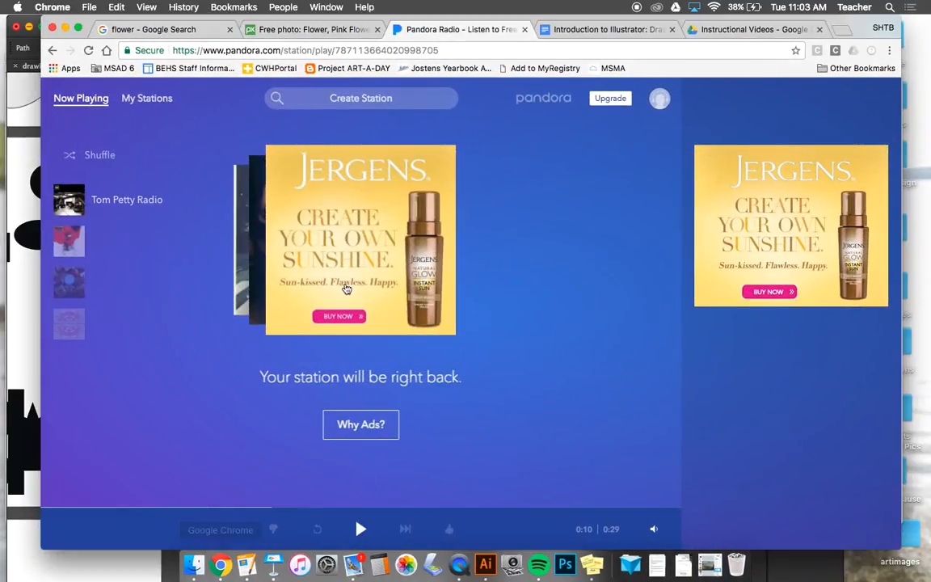
pyautogui.click(170, 30)
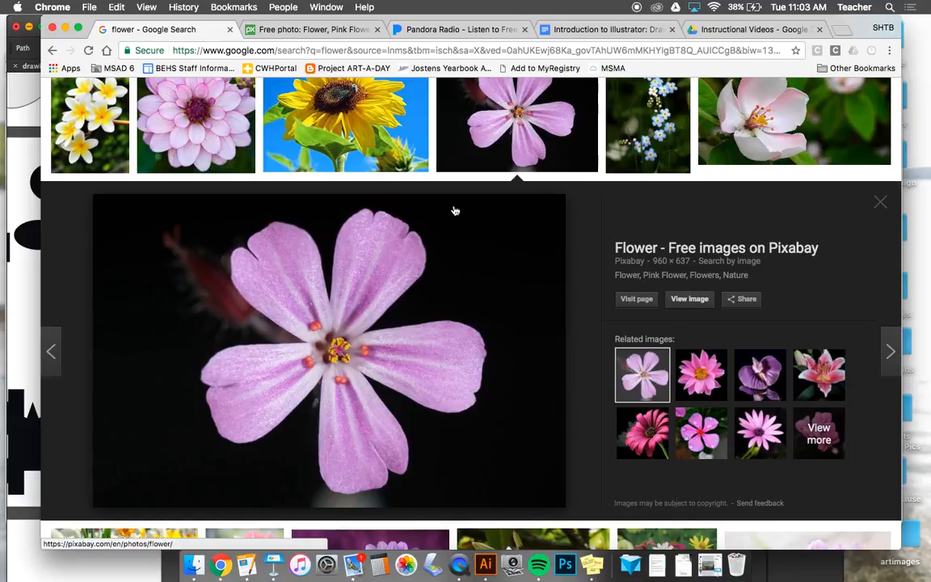
pyautogui.scroll(-5, 454, 210)
pyautogui.scroll(-5, 454, 211)
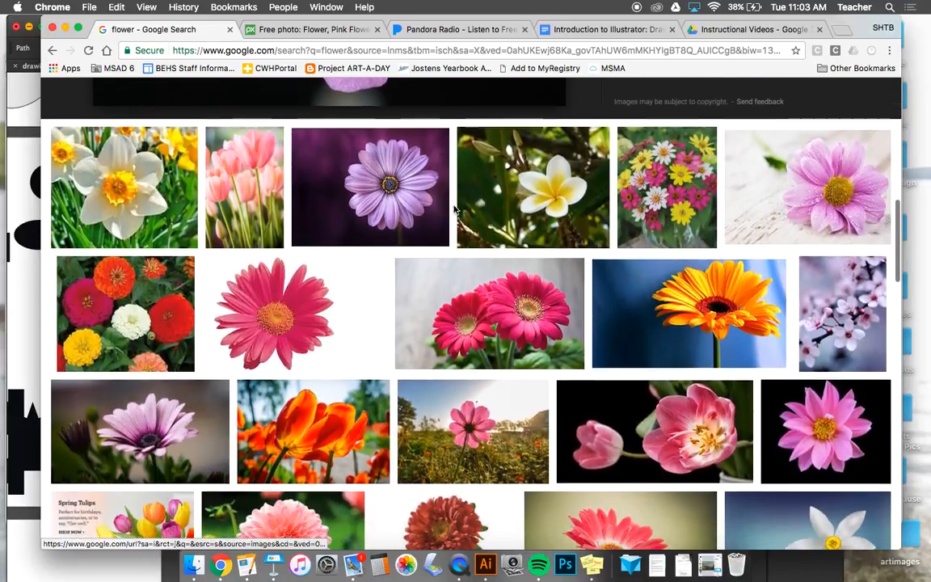
pyautogui.scroll(-5, 374, 299)
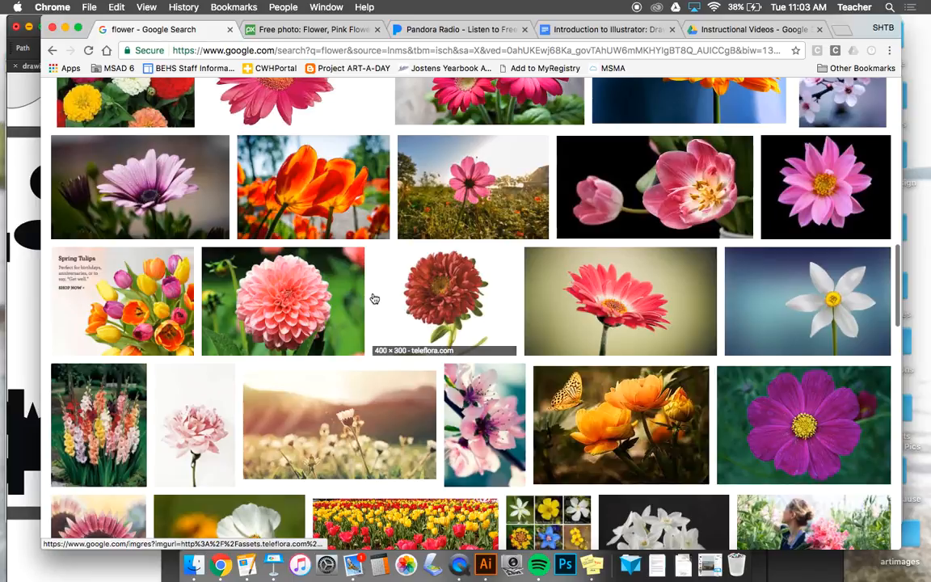
pyautogui.scroll(-2, 374, 299)
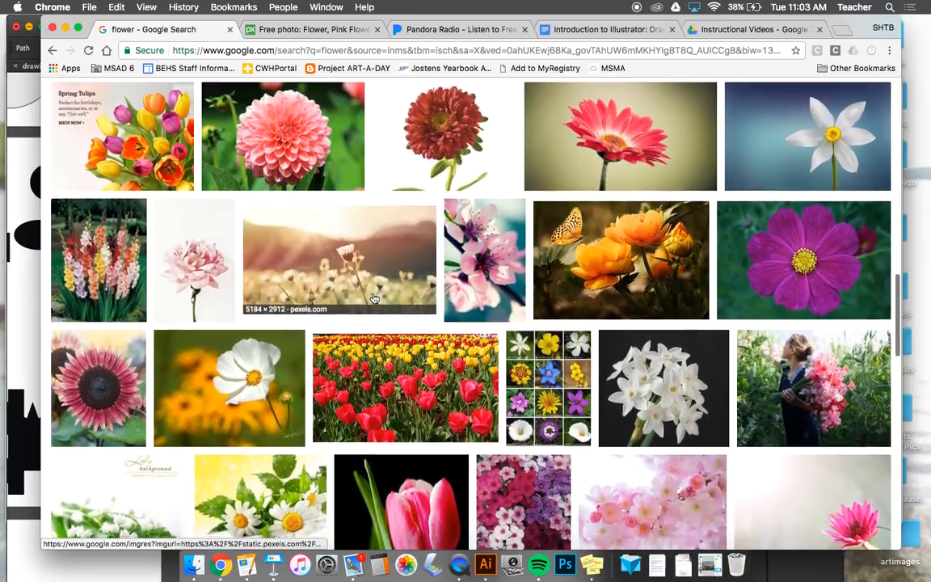
pyautogui.scroll(1, 374, 299)
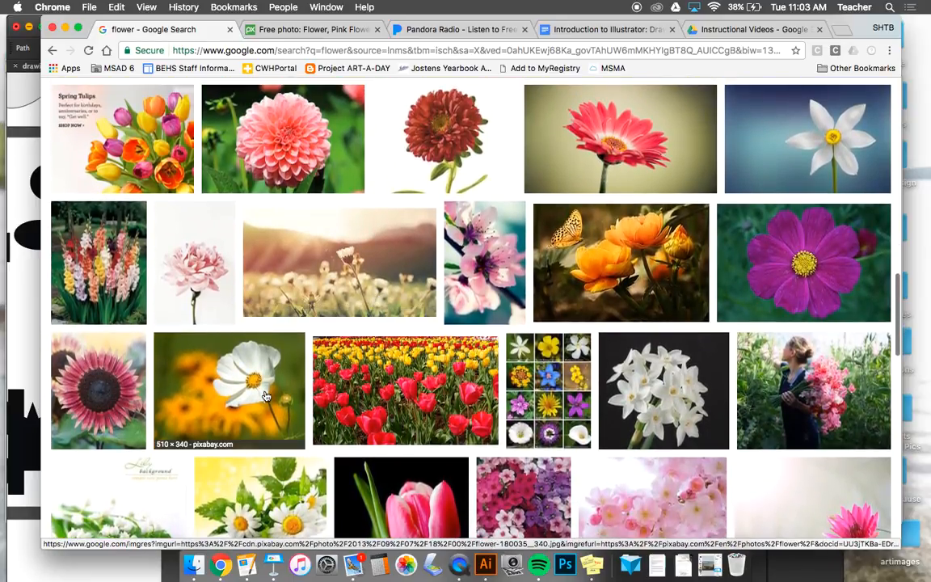
pyautogui.click(828, 249)
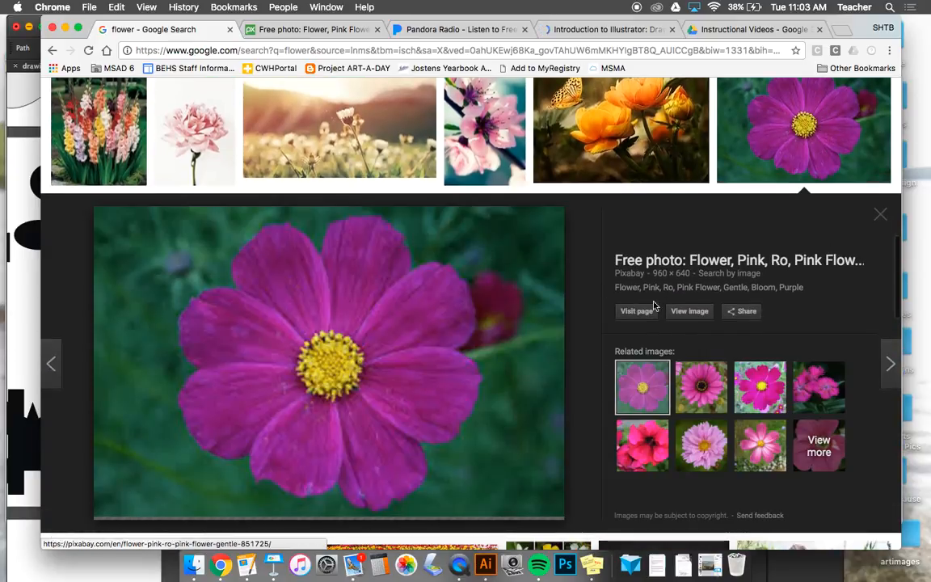
pyautogui.click(681, 315)
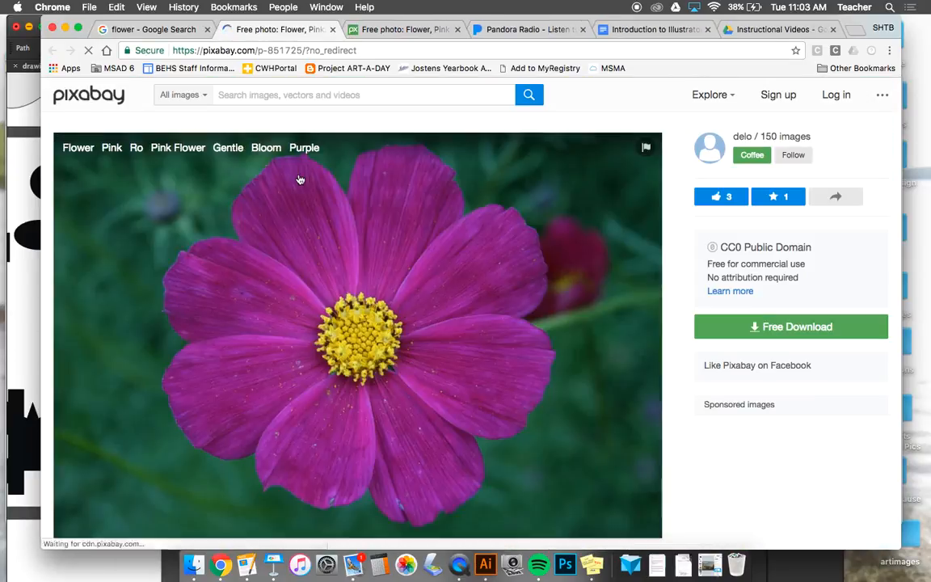
pyautogui.moveTo(402, 333); pyautogui.dragTo(907, 384)
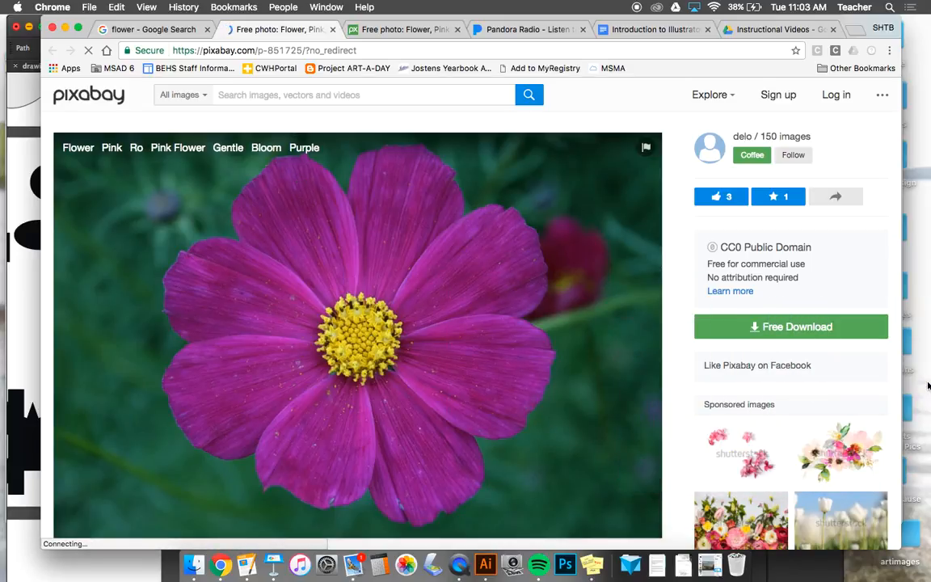
# Step: Switch back to Illustrator and place flower-851725_960_720.jpg from the desktop in the upper part of the empty artboard below the black shapes
pyautogui.click(34, 325)
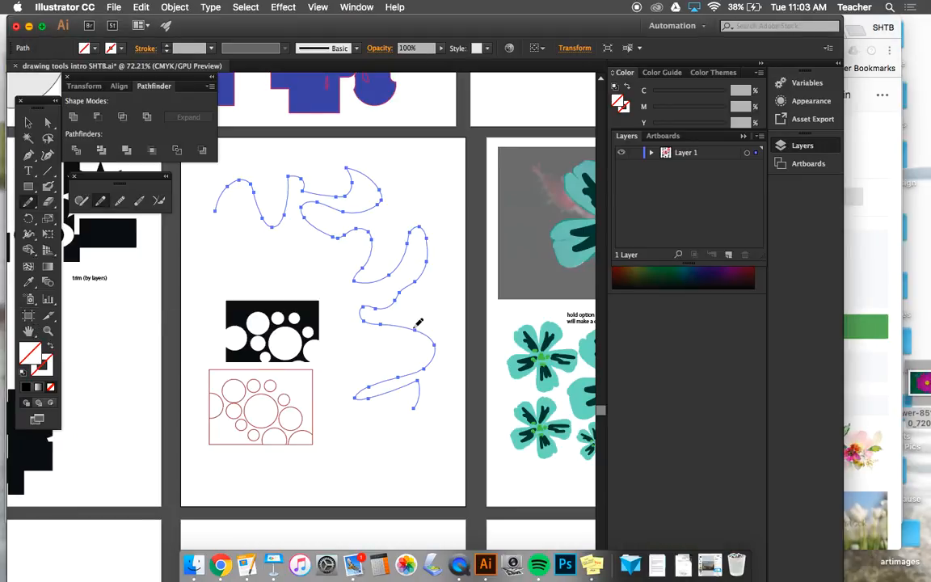
pyautogui.scroll(-3, 418, 320)
pyautogui.scroll(-5, 418, 322)
pyautogui.hscroll(-3, 418, 322)
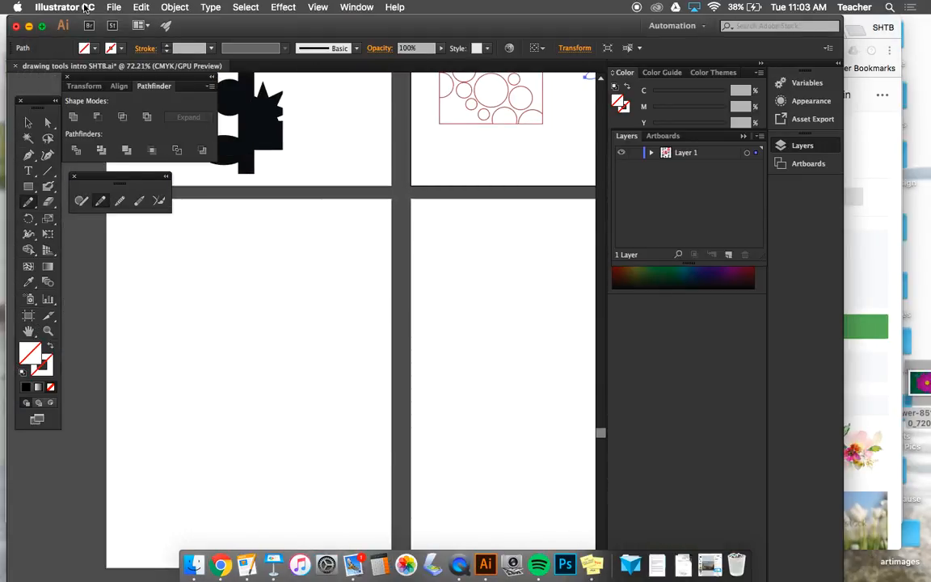
pyautogui.click(115, 8)
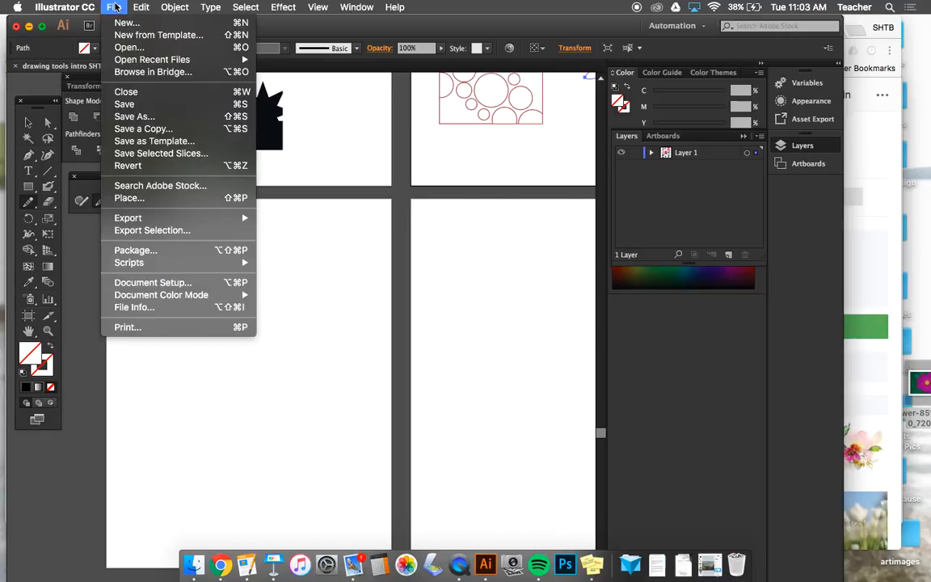
pyautogui.click(118, 198)
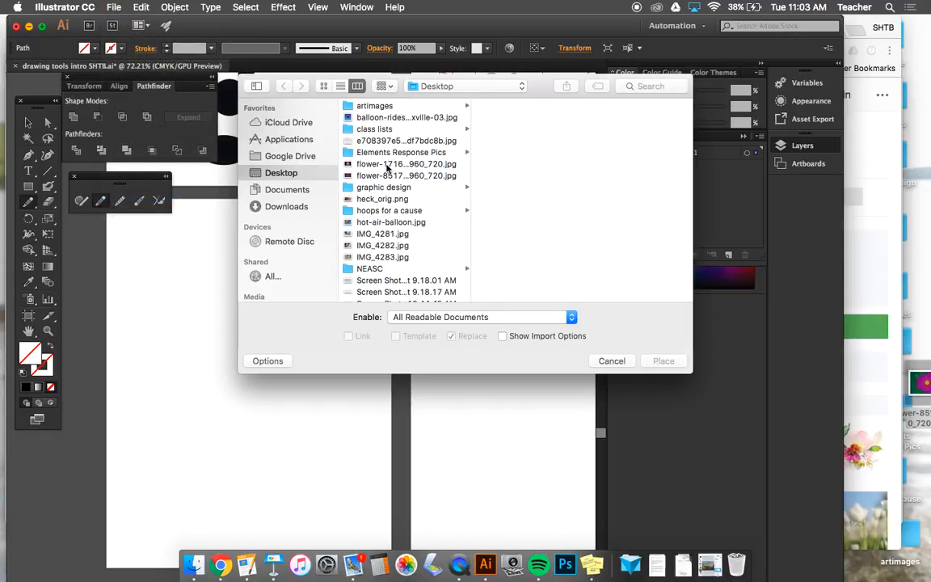
pyautogui.click(383, 165)
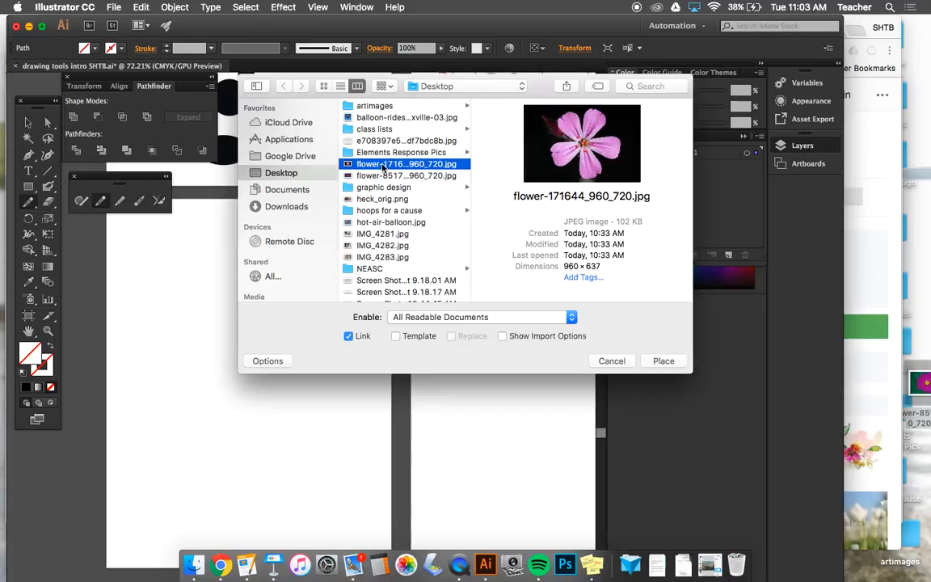
pyautogui.doubleClick(383, 176)
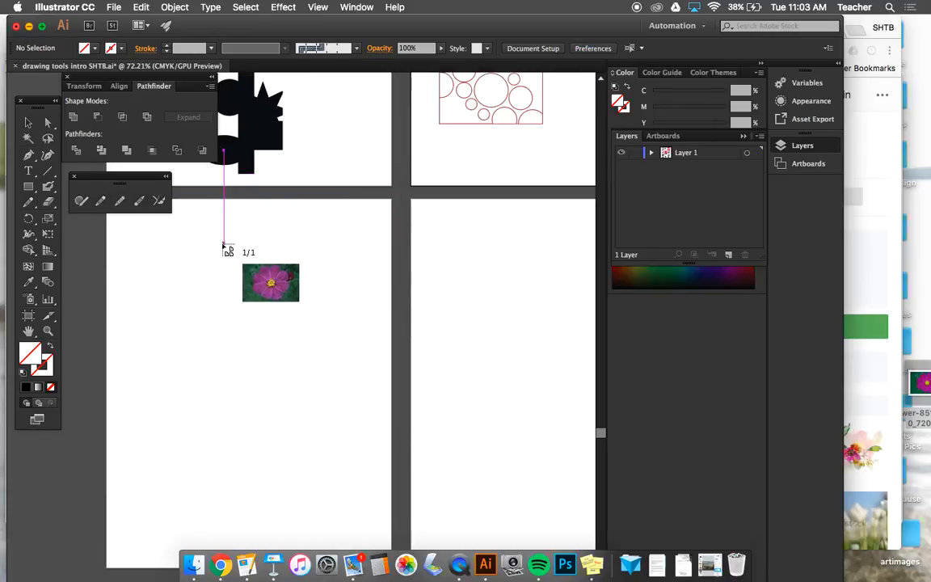
pyautogui.moveTo(143, 244); pyautogui.dragTo(320, 380)
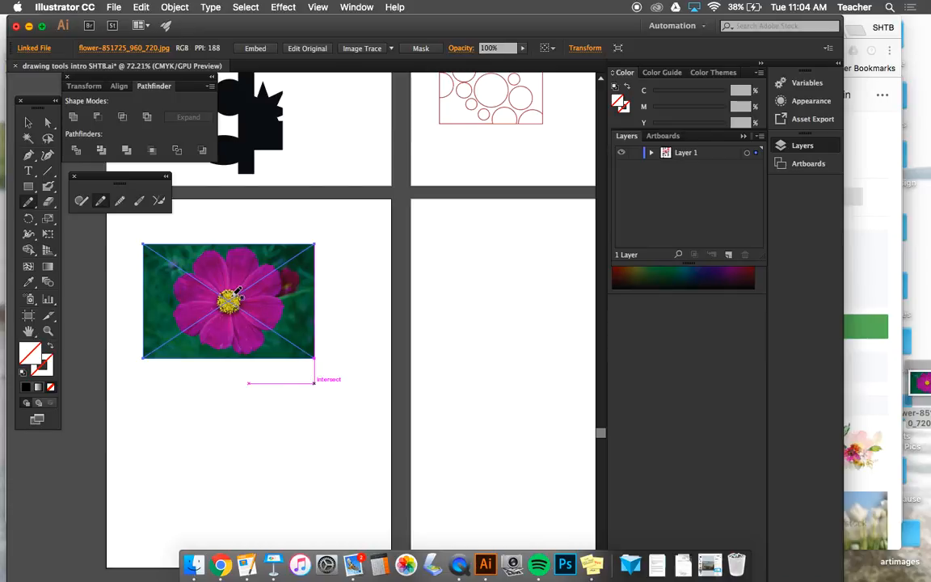
# Step: Embed the placed flower image in the document
pyautogui.press('Return')
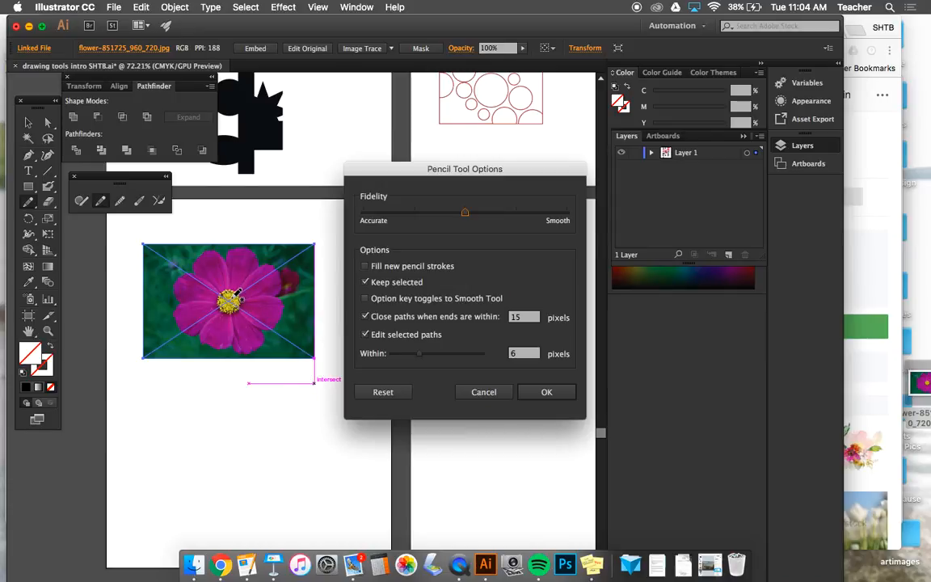
pyautogui.click(491, 394)
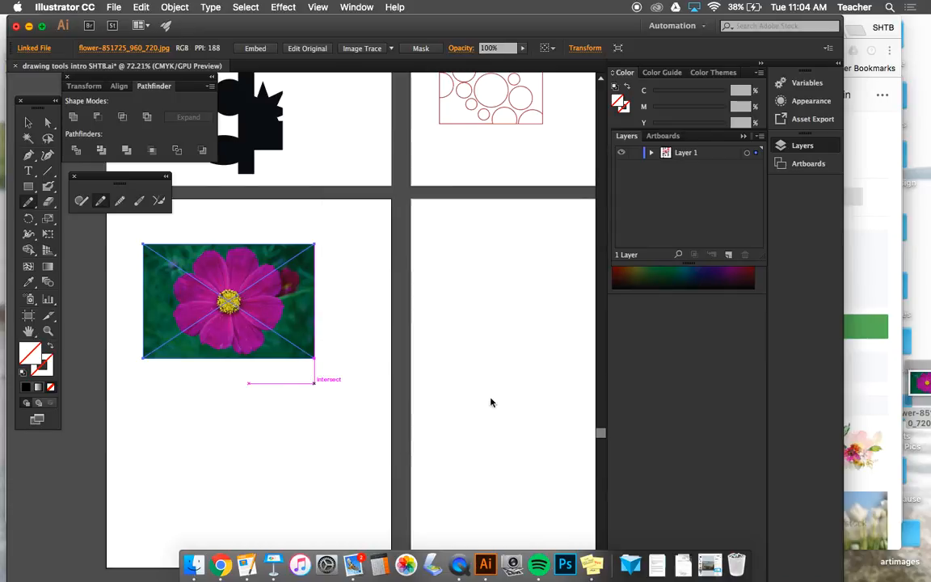
pyautogui.click(256, 48)
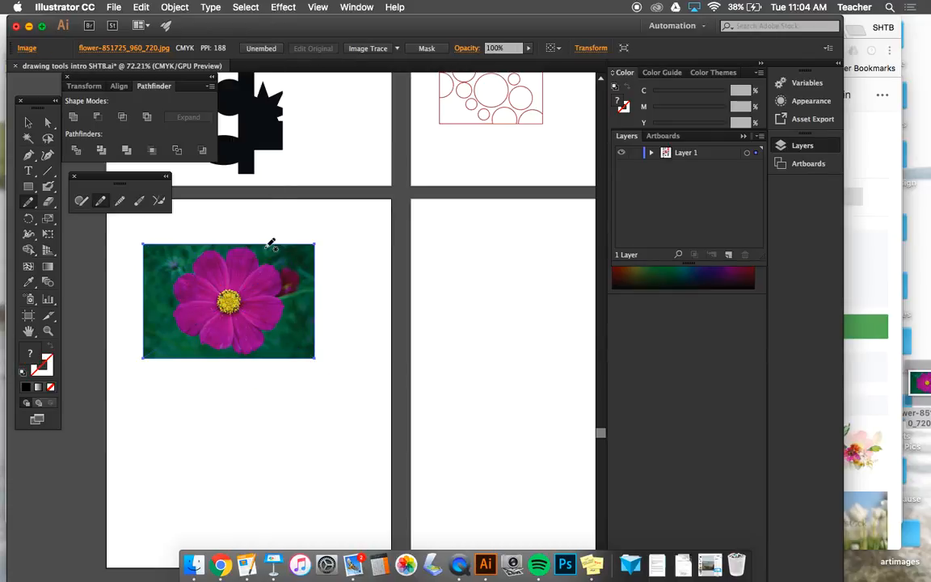
# Step: Trace the outer edge of the flower's lower-right petal with the Pencil tool at 300% zoom
pyautogui.press('super+equal')
pyautogui.press('super+equal')
pyautogui.press('super+equal')
pyautogui.press('super+equal')
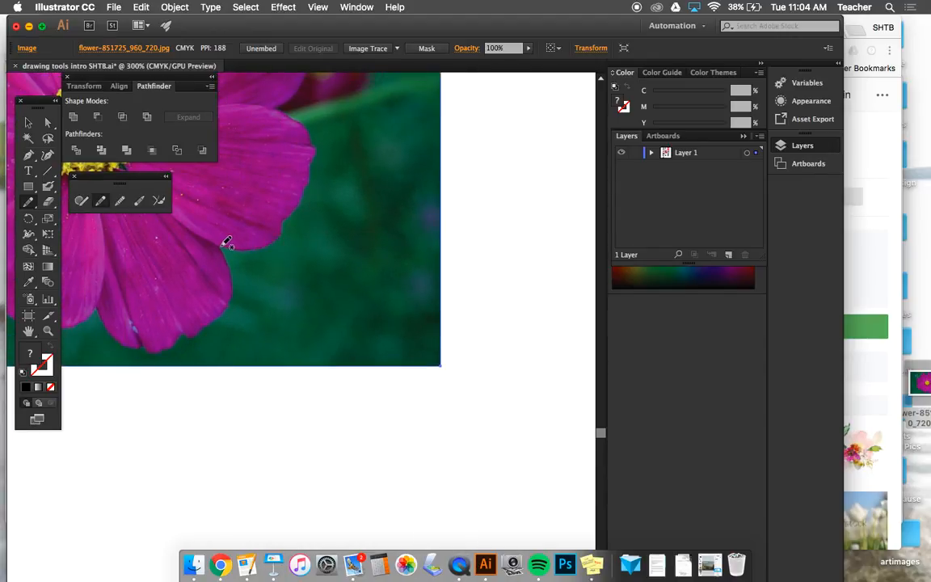
pyautogui.moveTo(232, 242)
pyautogui.mouseDown()
pyautogui.moveTo(280, 241)
pyautogui.moveTo(284, 217)
pyautogui.moveTo(307, 192)
pyautogui.moveTo(316, 148)
pyautogui.moveTo(268, 103)
pyautogui.mouseUp()
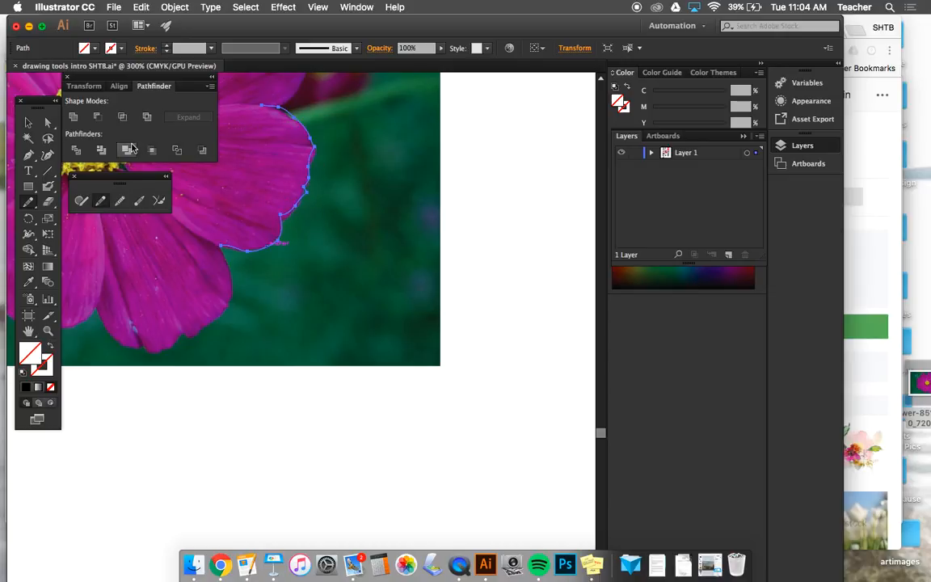
# Step: Smooth the traced outline of the flower's lower-right petal with several strokes of the Smooth tool
pyautogui.click(119, 204)
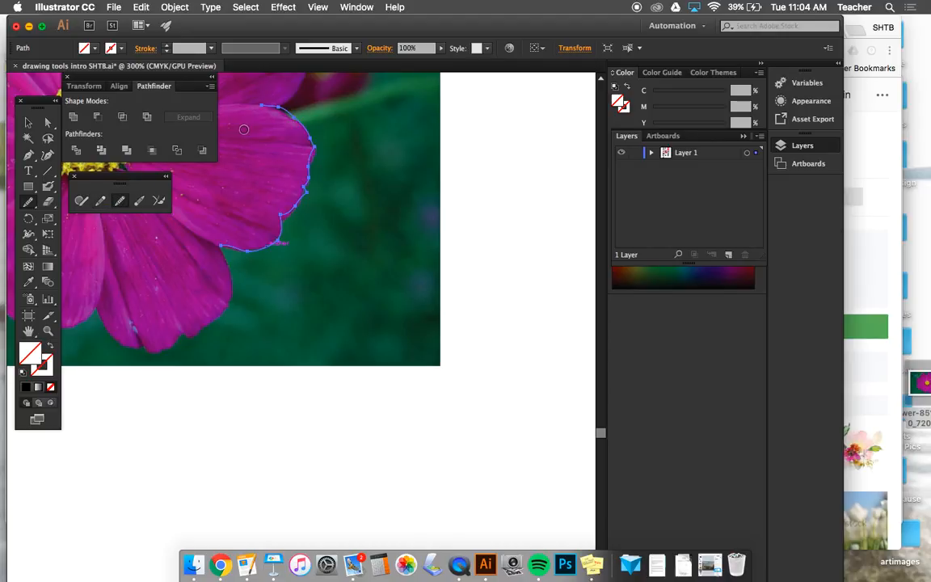
pyautogui.moveTo(260, 103)
pyautogui.mouseDown()
pyautogui.moveTo(290, 111)
pyautogui.moveTo(313, 147)
pyautogui.mouseUp()
pyautogui.moveTo(242, 96); pyautogui.dragTo(283, 125)
pyautogui.moveTo(243, 97)
pyautogui.mouseDown()
pyautogui.moveTo(308, 129)
pyautogui.moveTo(317, 146)
pyautogui.moveTo(307, 196)
pyautogui.moveTo(282, 218)
pyautogui.moveTo(311, 180)
pyautogui.moveTo(278, 220)
pyautogui.moveTo(275, 243)
pyautogui.moveTo(236, 253)
pyautogui.moveTo(276, 252)
pyautogui.moveTo(283, 230)
pyautogui.moveTo(232, 252)
pyautogui.mouseUp()
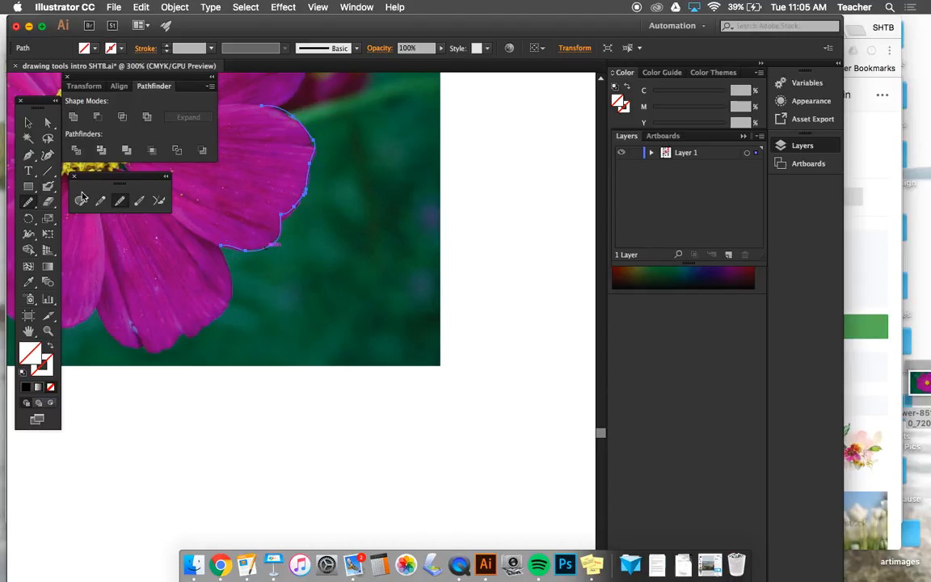
# Step: Draw a long wavy line with sharp corners around the photo's lower-right corner with the Pencil tool, and smooth its curves
pyautogui.click(101, 201)
pyautogui.moveTo(100, 439)
pyautogui.mouseDown()
pyautogui.moveTo(186, 447)
pyautogui.moveTo(223, 433)
pyautogui.moveTo(296, 450)
pyautogui.moveTo(402, 450)
pyautogui.moveTo(376, 504)
pyautogui.moveTo(446, 474)
pyautogui.moveTo(464, 462)
pyautogui.moveTo(477, 404)
pyautogui.moveTo(503, 405)
pyautogui.moveTo(499, 363)
pyautogui.moveTo(545, 276)
pyautogui.moveTo(486, 273)
pyautogui.moveTo(495, 226)
pyautogui.mouseUp()
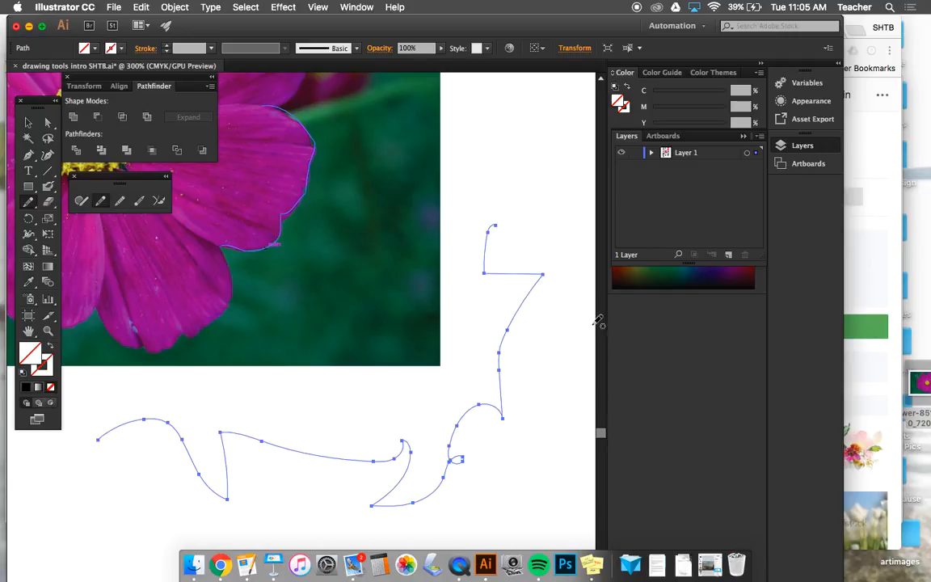
pyautogui.click(120, 201)
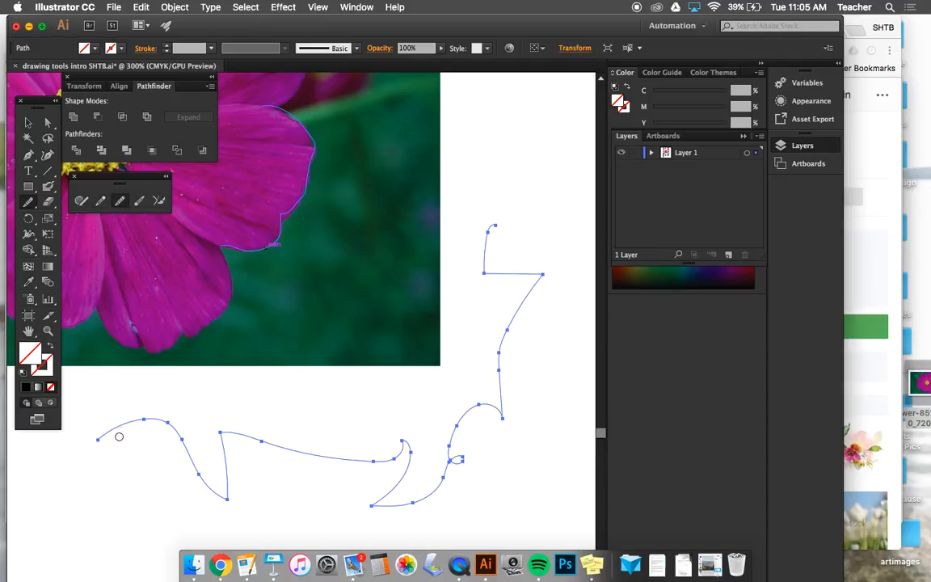
pyautogui.moveTo(94, 440)
pyautogui.mouseDown()
pyautogui.moveTo(140, 429)
pyautogui.moveTo(178, 431)
pyautogui.moveTo(232, 497)
pyautogui.moveTo(221, 434)
pyautogui.moveTo(224, 494)
pyautogui.moveTo(206, 508)
pyautogui.moveTo(195, 439)
pyautogui.moveTo(227, 508)
pyautogui.moveTo(233, 469)
pyautogui.mouseUp()
pyautogui.moveTo(470, 457)
pyautogui.mouseDown()
pyautogui.moveTo(454, 466)
pyautogui.moveTo(461, 417)
pyautogui.moveTo(499, 392)
pyautogui.moveTo(502, 416)
pyautogui.mouseUp()
pyautogui.moveTo(497, 364)
pyautogui.mouseDown()
pyautogui.moveTo(509, 310)
pyautogui.moveTo(498, 386)
pyautogui.moveTo(513, 309)
pyautogui.moveTo(501, 361)
pyautogui.mouseUp()
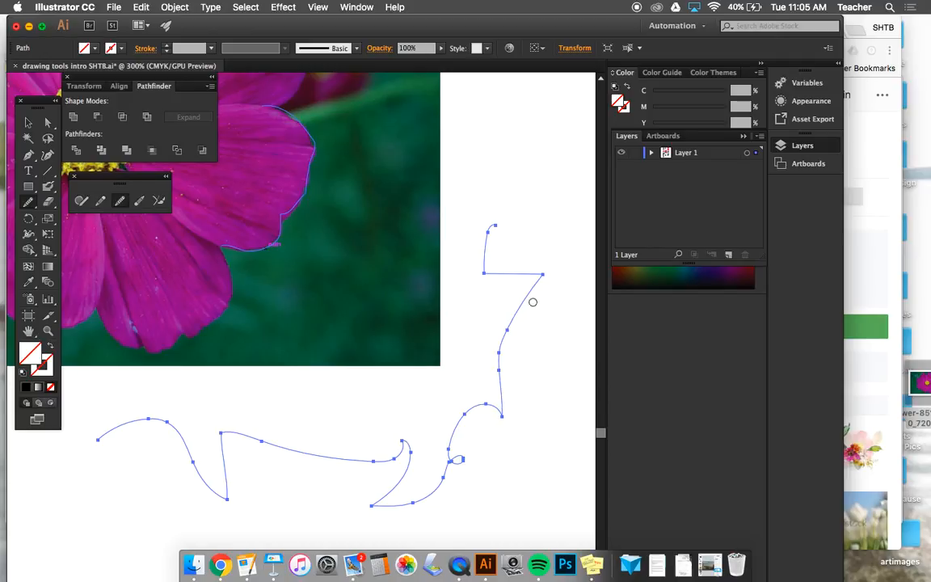
pyautogui.moveTo(526, 302)
pyautogui.mouseDown()
pyautogui.moveTo(540, 273)
pyautogui.moveTo(474, 271)
pyautogui.moveTo(493, 221)
pyautogui.moveTo(490, 266)
pyautogui.moveTo(543, 280)
pyautogui.moveTo(509, 344)
pyautogui.moveTo(501, 408)
pyautogui.mouseUp()
pyautogui.scroll(10, 538, 466)
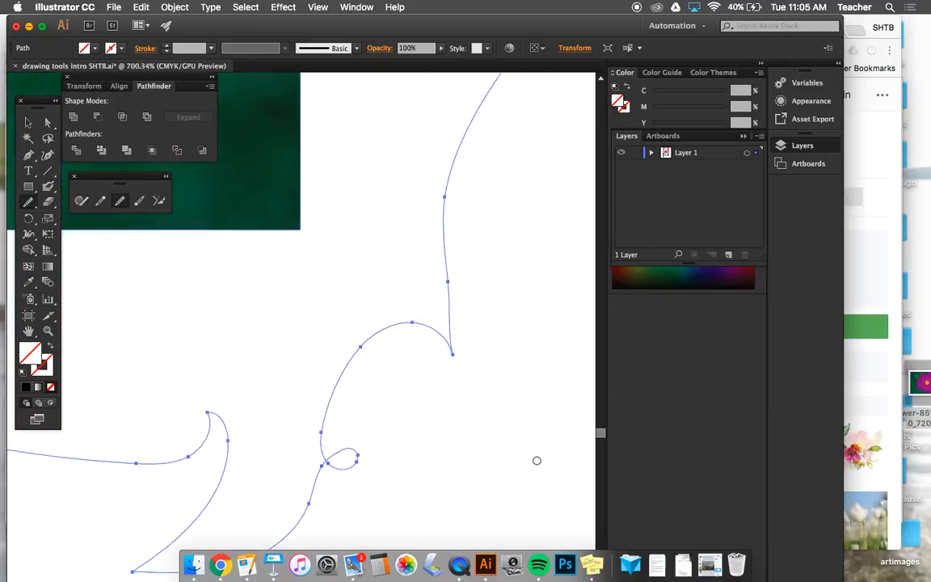
pyautogui.scroll(-10, 532, 462)
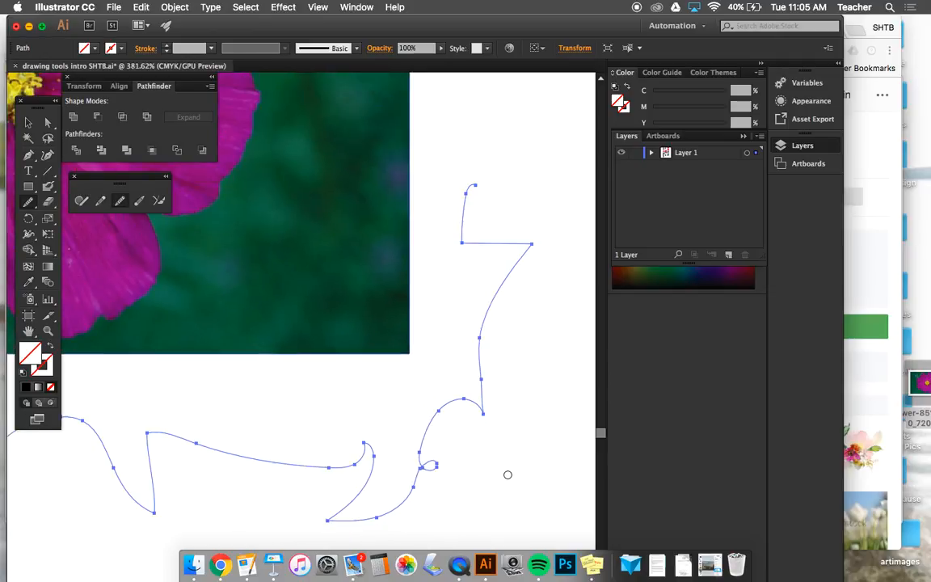
pyautogui.scroll(-3, 471, 489)
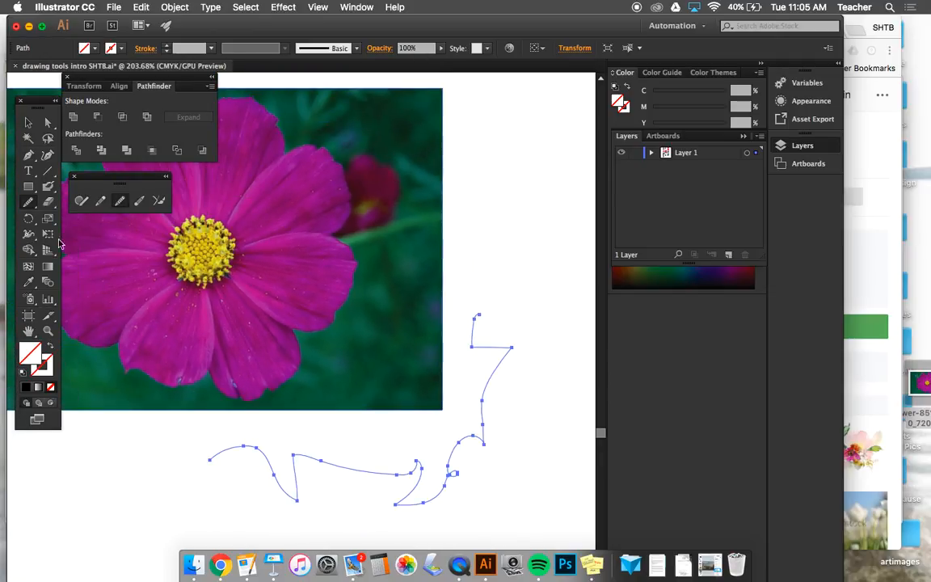
# Step: Draw a small closed freehand shape with the Pencil tool on the white area right of the flower photo
pyautogui.click(100, 202)
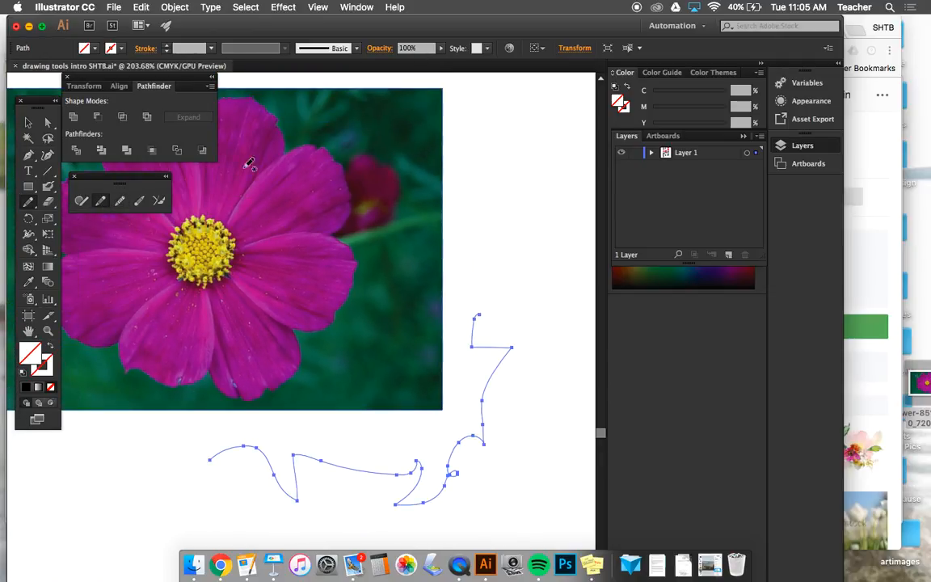
pyautogui.moveTo(473, 127)
pyautogui.mouseDown()
pyautogui.moveTo(512, 128)
pyautogui.moveTo(521, 170)
pyautogui.moveTo(513, 186)
pyautogui.moveTo(483, 180)
pyautogui.moveTo(475, 128)
pyautogui.mouseUp()
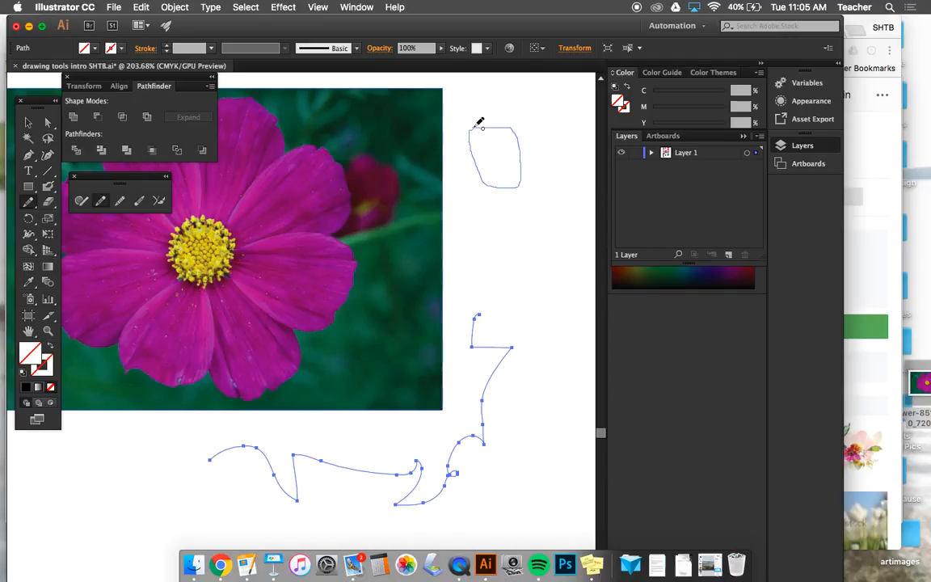
pyautogui.moveTo(479, 122); pyautogui.dragTo(480, 122)
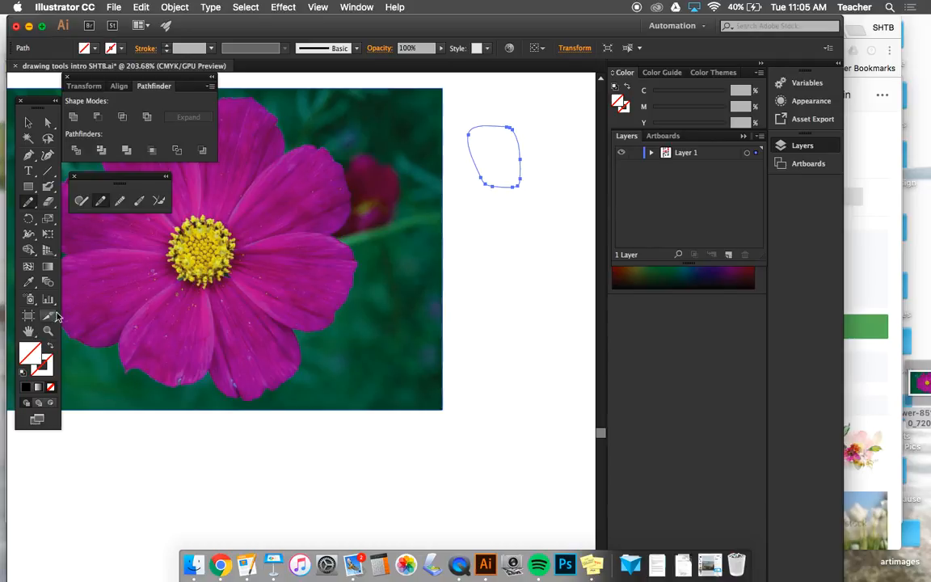
# Step: Give the small closed shape a dark teal stroke of about C 87.78, M 36.8, Y 72.59
pyautogui.click(50, 371)
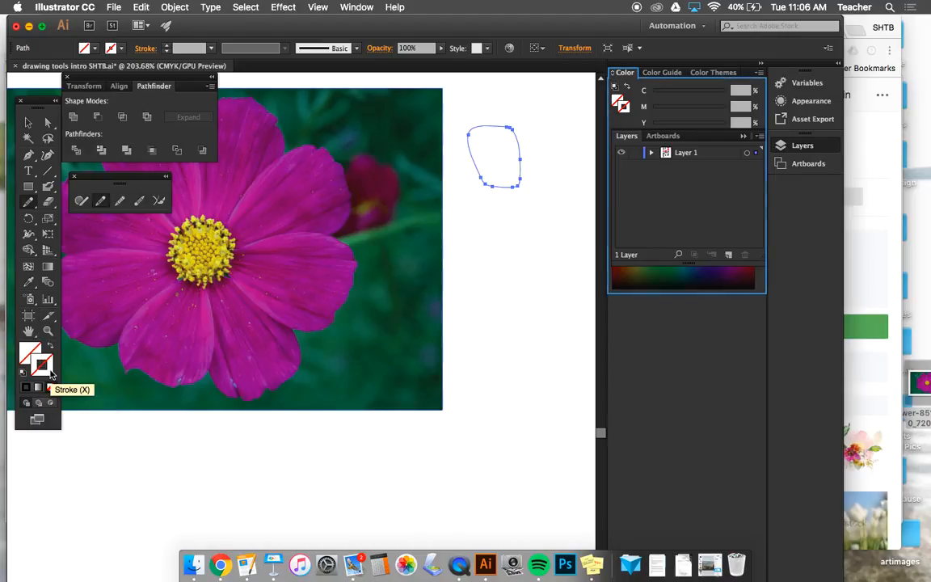
pyautogui.doubleClick(50, 371)
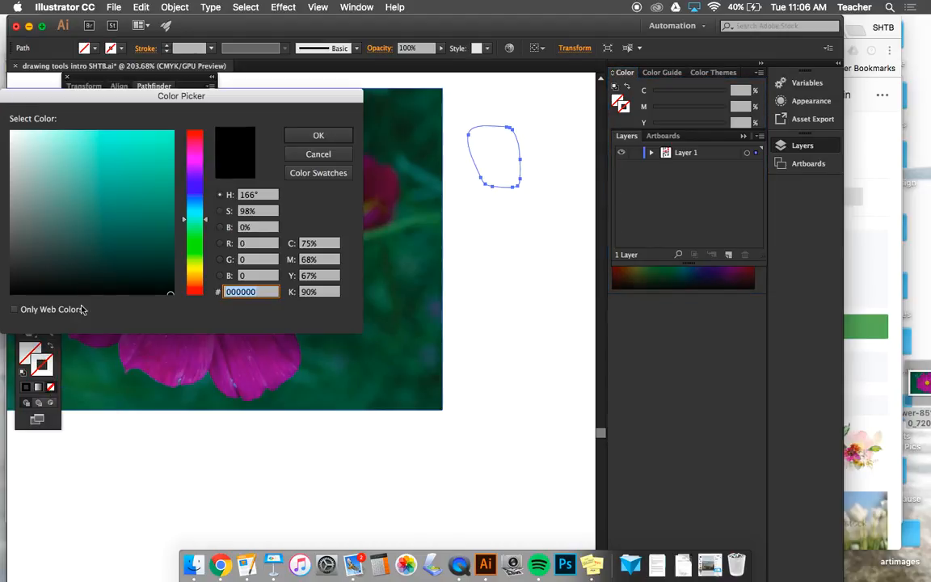
pyautogui.click(152, 250)
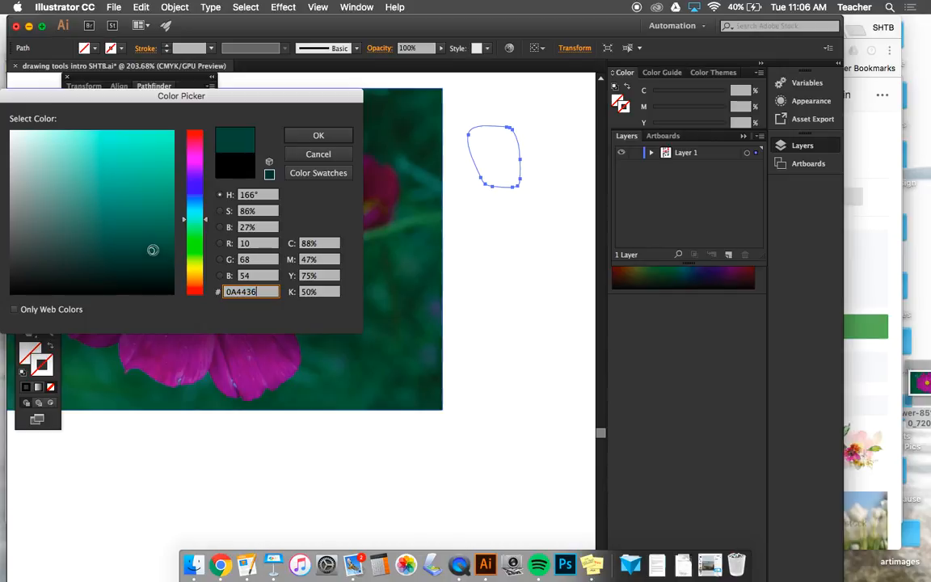
pyautogui.click(149, 229)
pyautogui.click(318, 135)
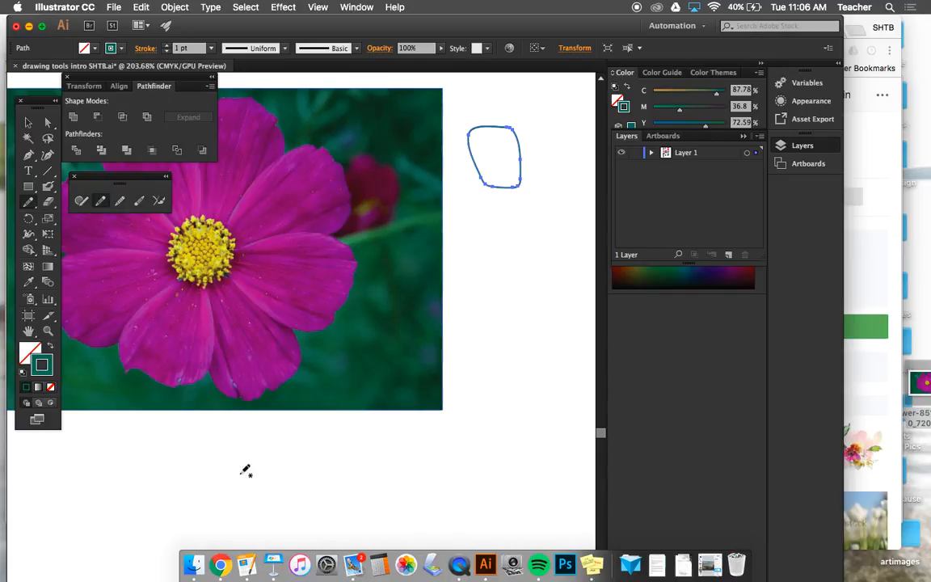
# Step: Draw a closed irregular blob below the photo with the Pencil tool and fill it with teal, about C 79.02, M 21.48, Y 61.12
pyautogui.moveTo(146, 465)
pyautogui.mouseDown()
pyautogui.moveTo(166, 443)
pyautogui.moveTo(202, 451)
pyautogui.moveTo(224, 429)
pyautogui.moveTo(307, 424)
pyautogui.moveTo(325, 441)
pyautogui.moveTo(316, 482)
pyautogui.moveTo(264, 500)
pyautogui.moveTo(220, 499)
pyautogui.moveTo(211, 523)
pyautogui.moveTo(165, 532)
pyautogui.moveTo(138, 515)
pyautogui.moveTo(132, 471)
pyautogui.mouseUp()
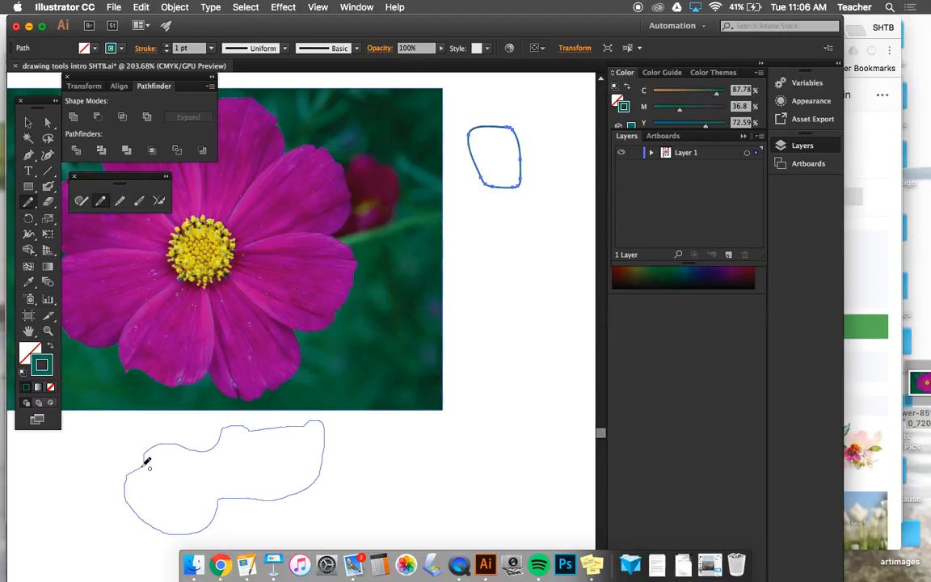
pyautogui.moveTo(147, 462); pyautogui.dragTo(146, 461)
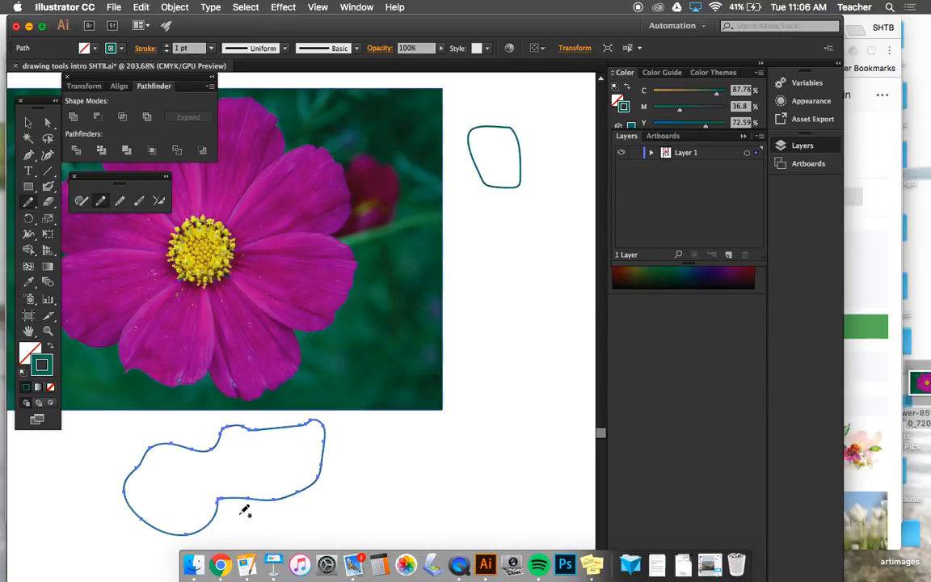
pyautogui.doubleClick(34, 354)
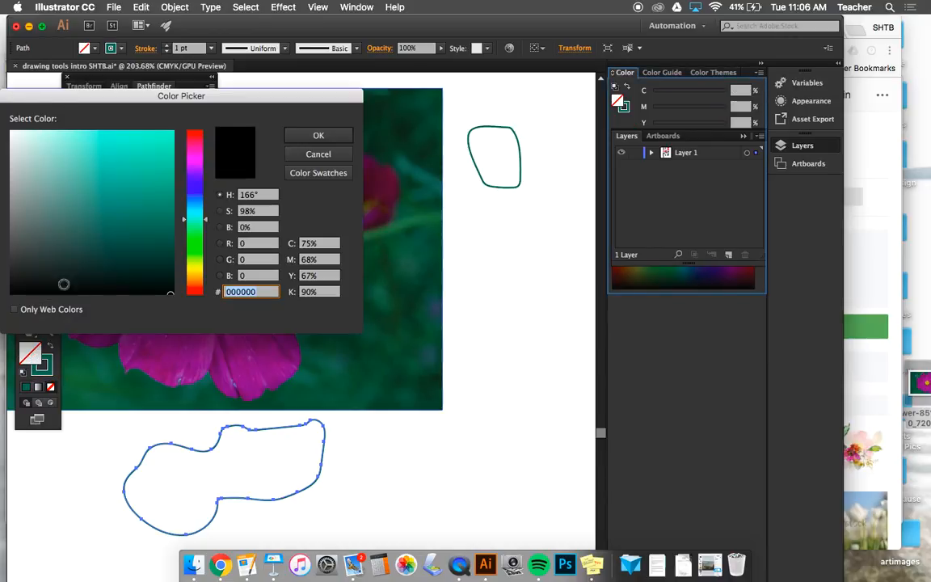
pyautogui.click(123, 199)
pyautogui.click(316, 136)
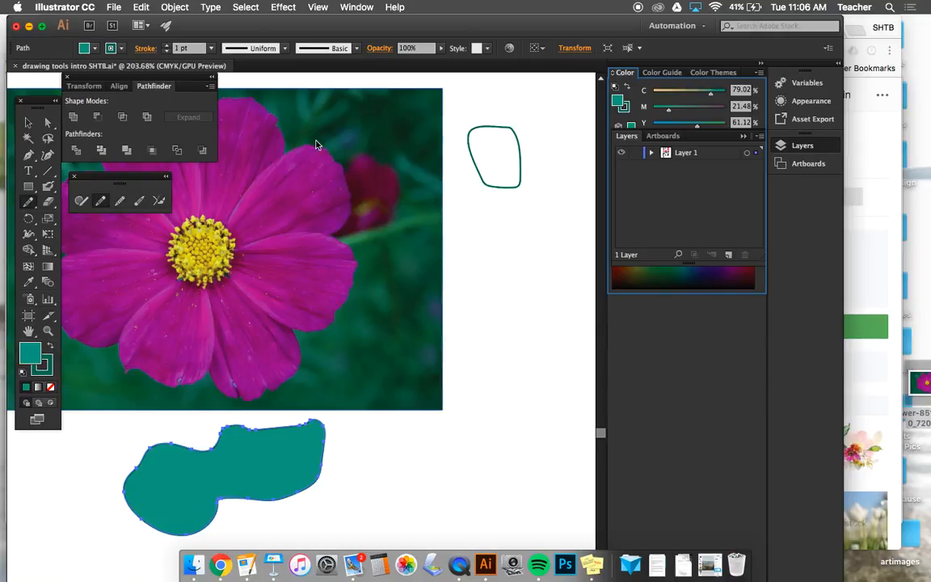
# Step: Draw an open wavy pencil line right of the photo, fill it with teal of about C 80.09, M 11.14, Y 63.72, and deselect it
pyautogui.moveTo(496, 321)
pyautogui.mouseDown()
pyautogui.moveTo(505, 349)
pyautogui.moveTo(506, 392)
pyautogui.moveTo(533, 417)
pyautogui.mouseUp()
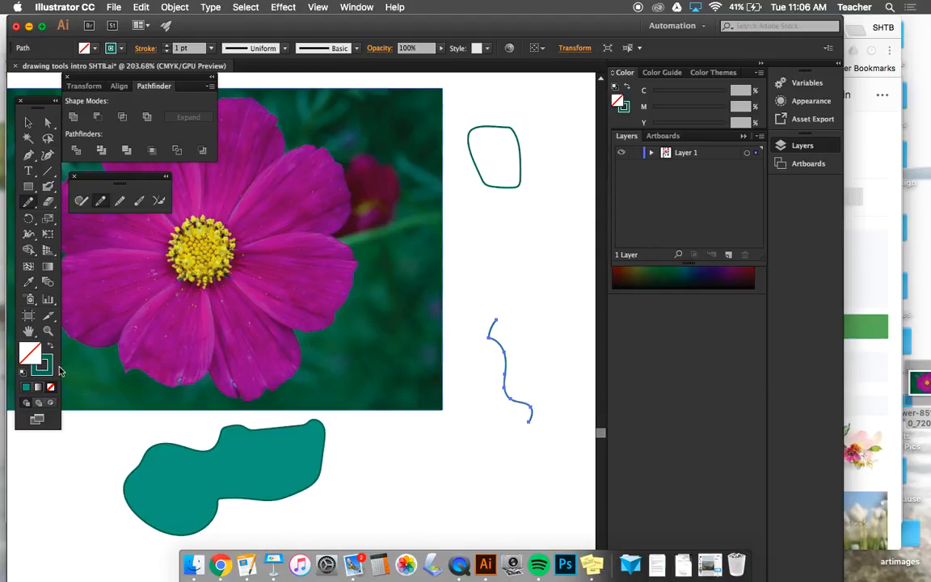
pyautogui.doubleClick(21, 356)
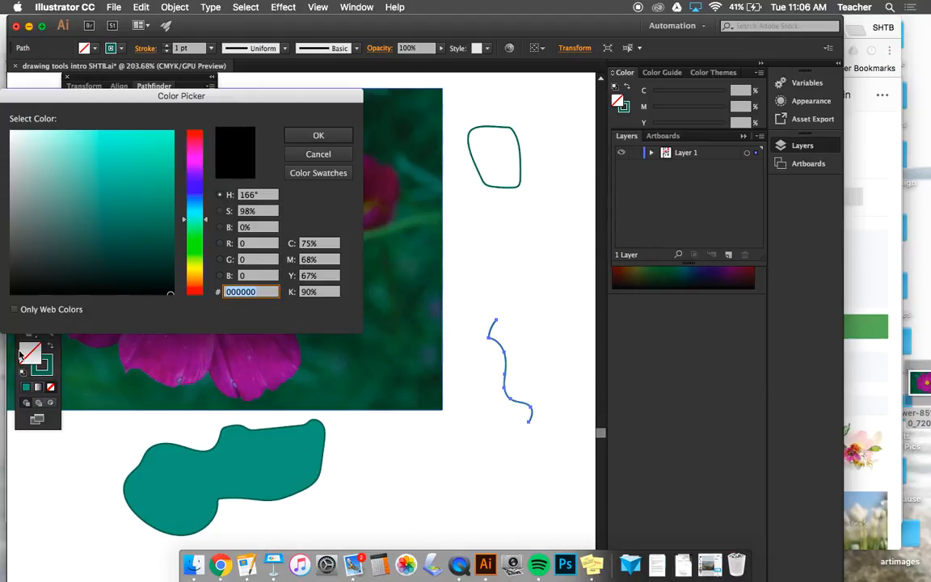
pyautogui.click(155, 189)
pyautogui.click(317, 136)
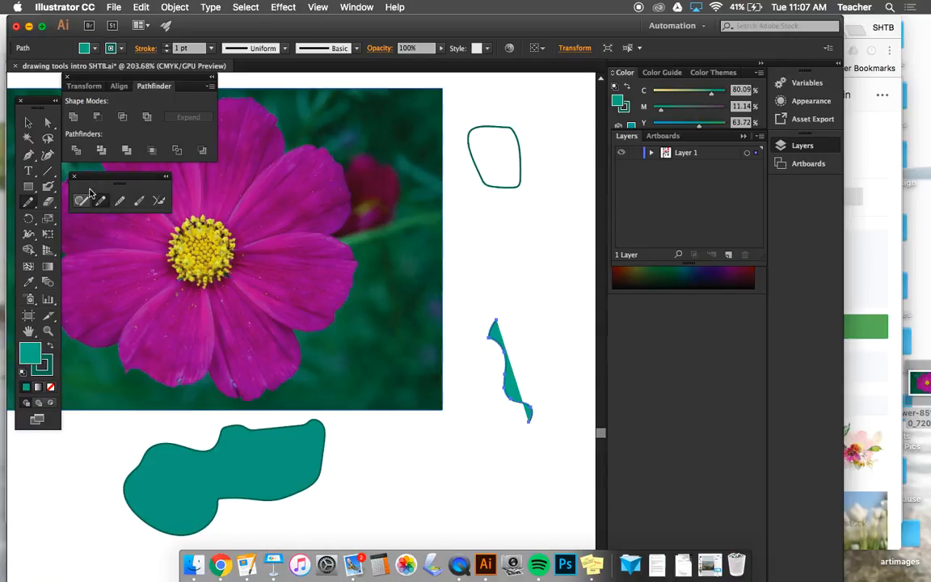
pyautogui.click(28, 123)
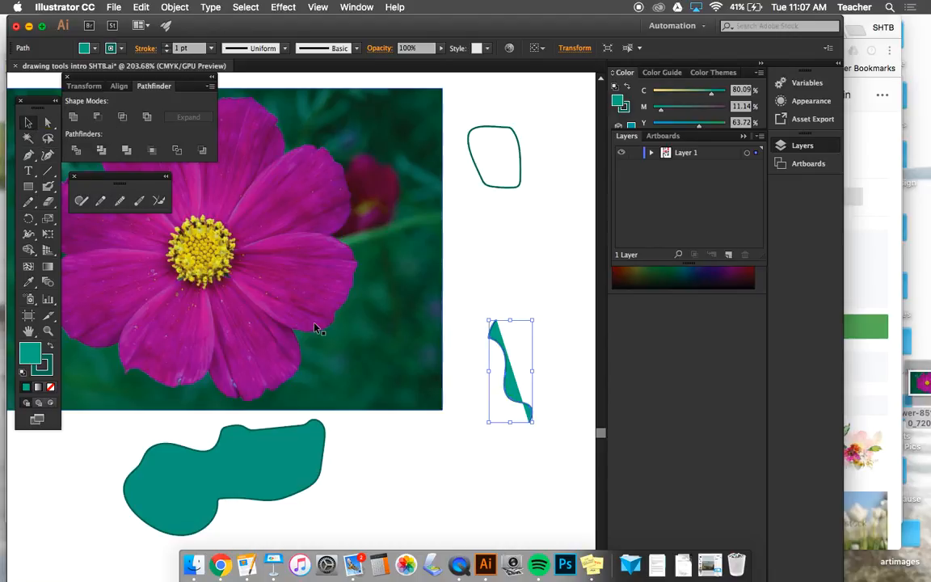
pyautogui.click(440, 480)
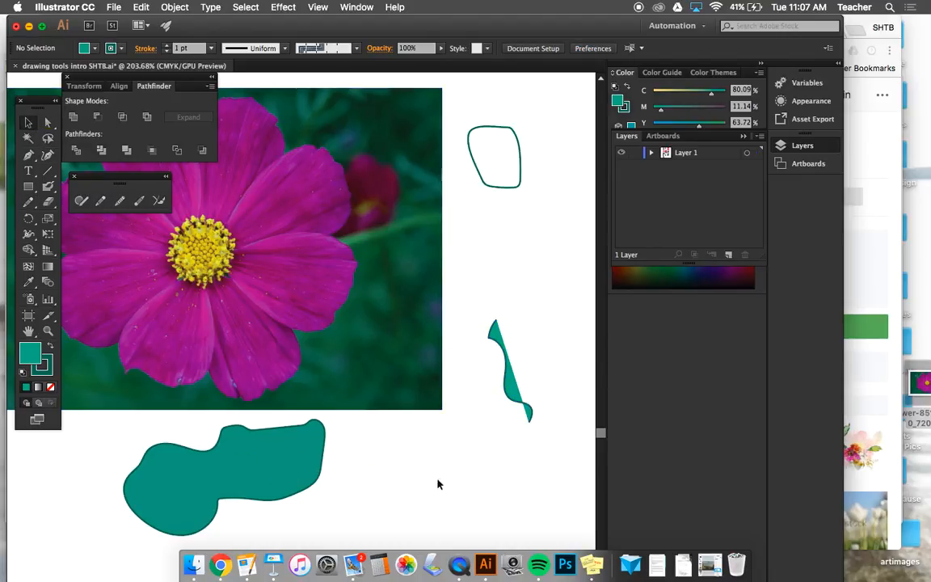
# Step: Draw a closed shield-like shape and a closed circle beside it with the Pencil tool, right of the teal blob
pyautogui.click(100, 200)
pyautogui.moveTo(485, 454)
pyautogui.mouseDown()
pyautogui.moveTo(511, 477)
pyautogui.moveTo(505, 507)
pyautogui.moveTo(490, 518)
pyautogui.moveTo(468, 498)
pyautogui.moveTo(489, 454)
pyautogui.mouseUp()
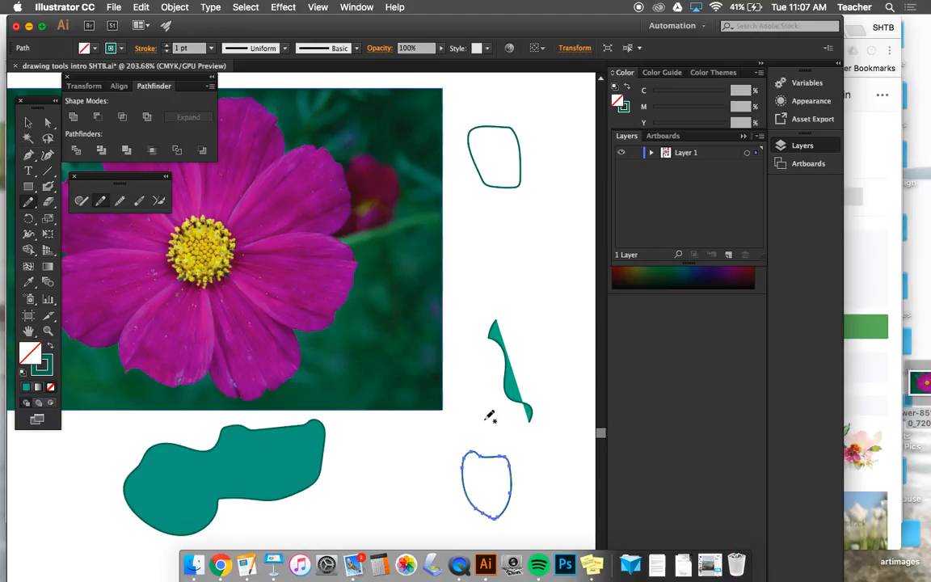
pyautogui.moveTo(383, 456)
pyautogui.mouseDown()
pyautogui.moveTo(416, 451)
pyautogui.moveTo(437, 491)
pyautogui.moveTo(417, 512)
pyautogui.moveTo(385, 506)
pyautogui.moveTo(386, 458)
pyautogui.mouseUp()
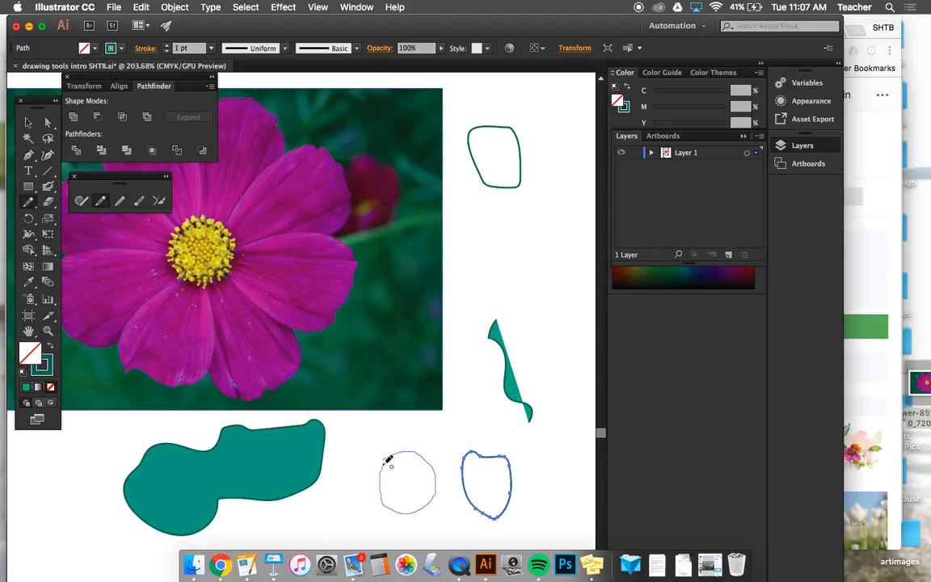
pyautogui.moveTo(387, 460); pyautogui.dragTo(387, 460)
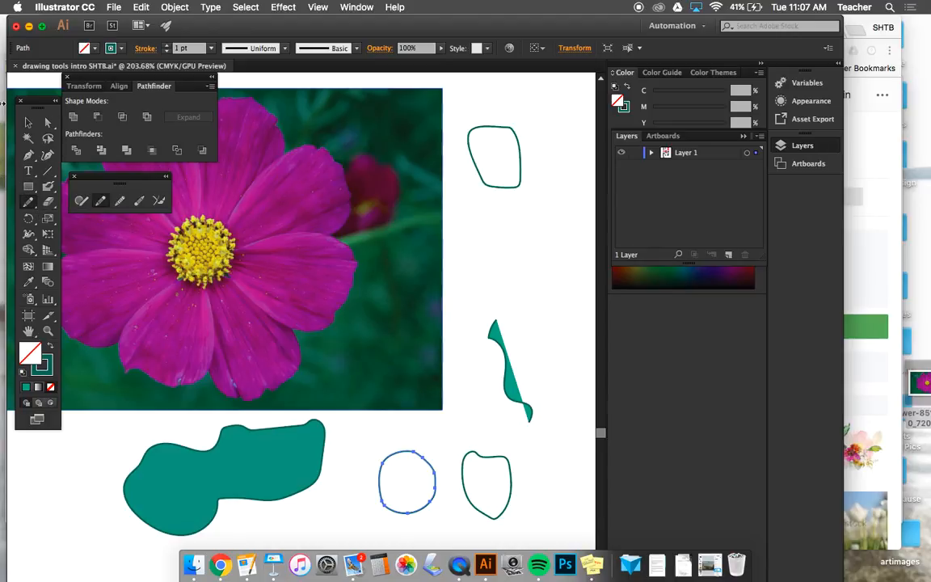
# Step: Close the floating pencil tools and paint a large looping denim-pattern outline below the teal blob with the Paintbrush tool
pyautogui.click(74, 176)
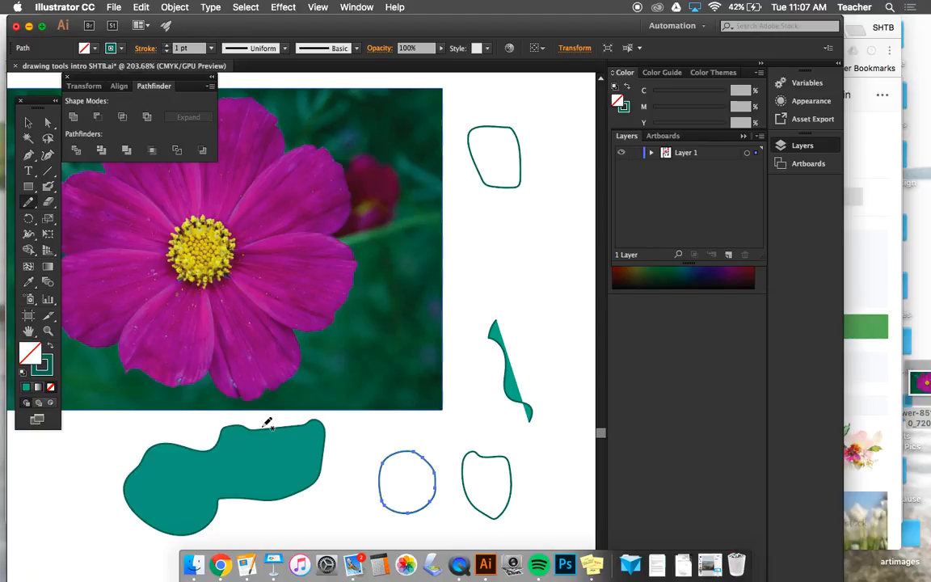
pyautogui.scroll(-2, 268, 423)
pyautogui.scroll(-1, 268, 423)
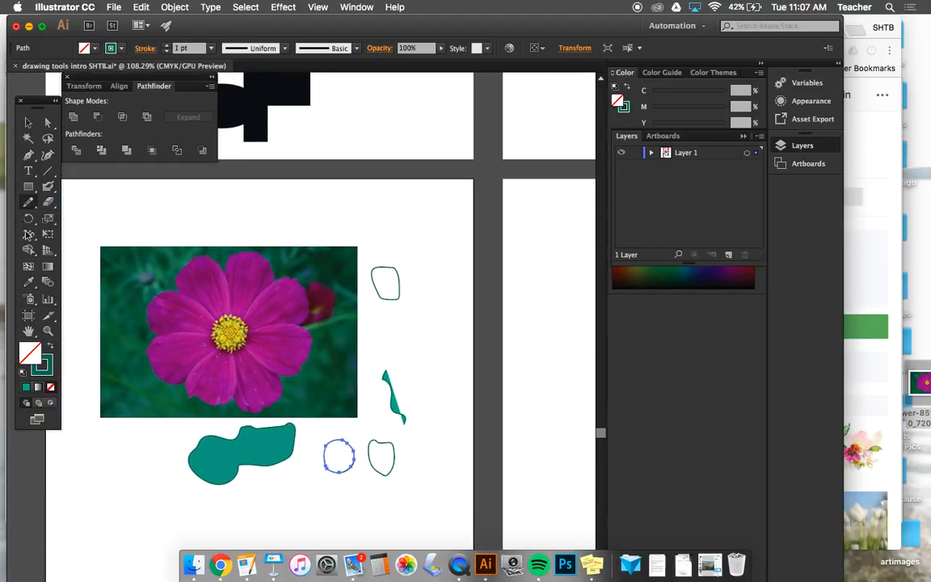
pyautogui.moveTo(48, 186); pyautogui.dragTo(102, 182)
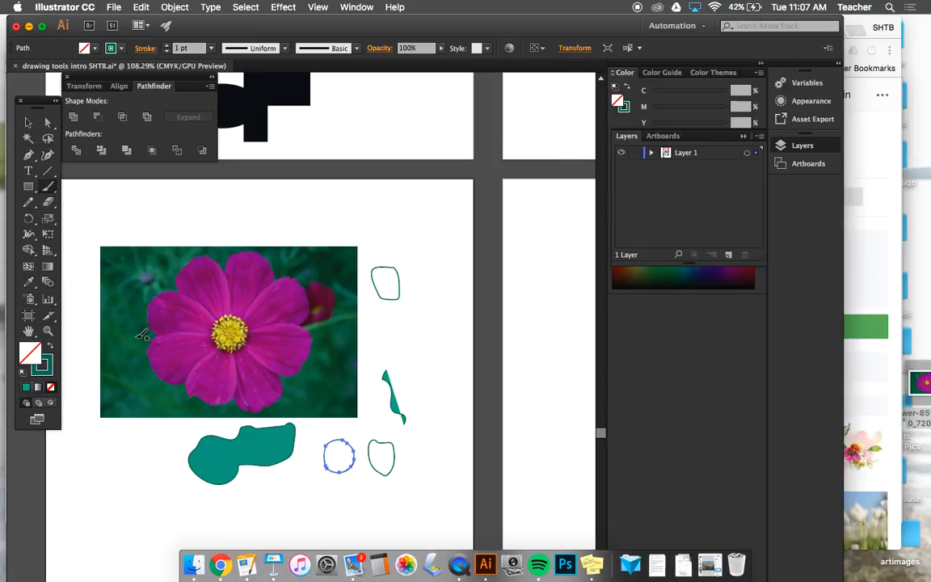
pyautogui.scroll(-5, 146, 462)
pyautogui.hscroll(2, 146, 462)
pyautogui.moveTo(94, 447)
pyautogui.mouseDown()
pyautogui.moveTo(167, 449)
pyautogui.moveTo(195, 481)
pyautogui.moveTo(267, 427)
pyautogui.moveTo(269, 503)
pyautogui.mouseUp()
pyautogui.moveTo(188, 521)
pyautogui.mouseDown()
pyautogui.moveTo(133, 544)
pyautogui.moveTo(125, 567)
pyautogui.moveTo(88, 525)
pyautogui.moveTo(87, 485)
pyautogui.moveTo(119, 467)
pyautogui.moveTo(91, 466)
pyautogui.mouseUp()
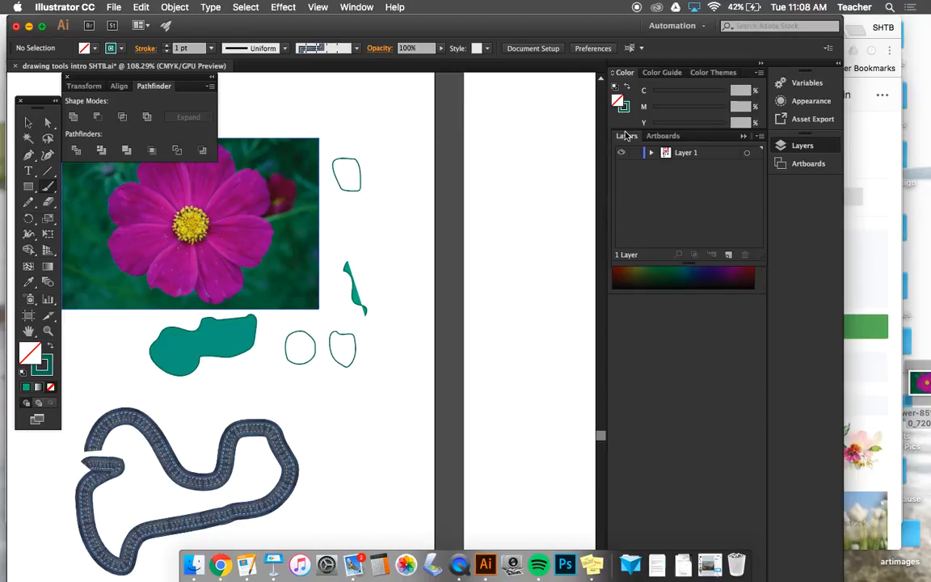
# Step: Show the document's brushes and restyle the denim outline with the rough charcoal-like brush, followed by the 5 pt. Oval brush
pyautogui.click(356, 7)
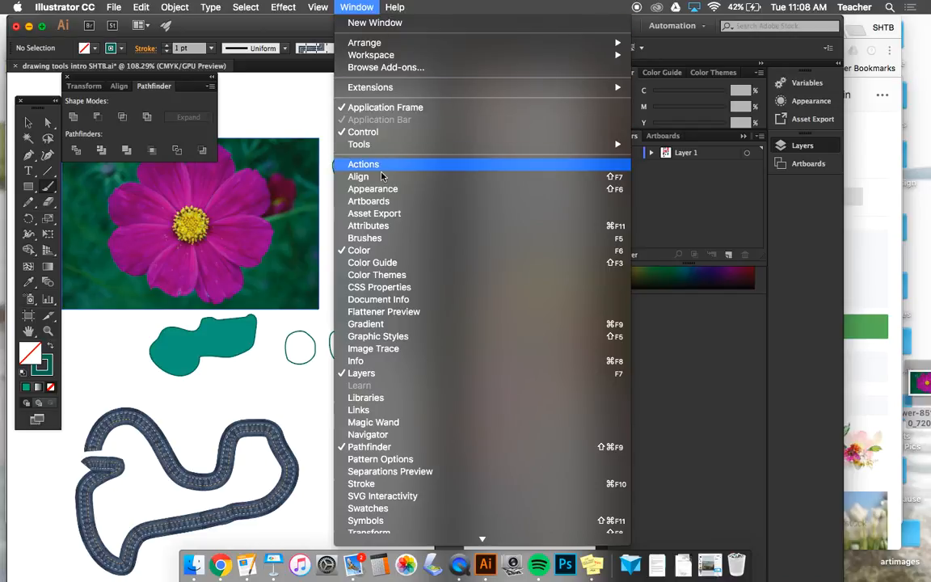
pyautogui.click(374, 238)
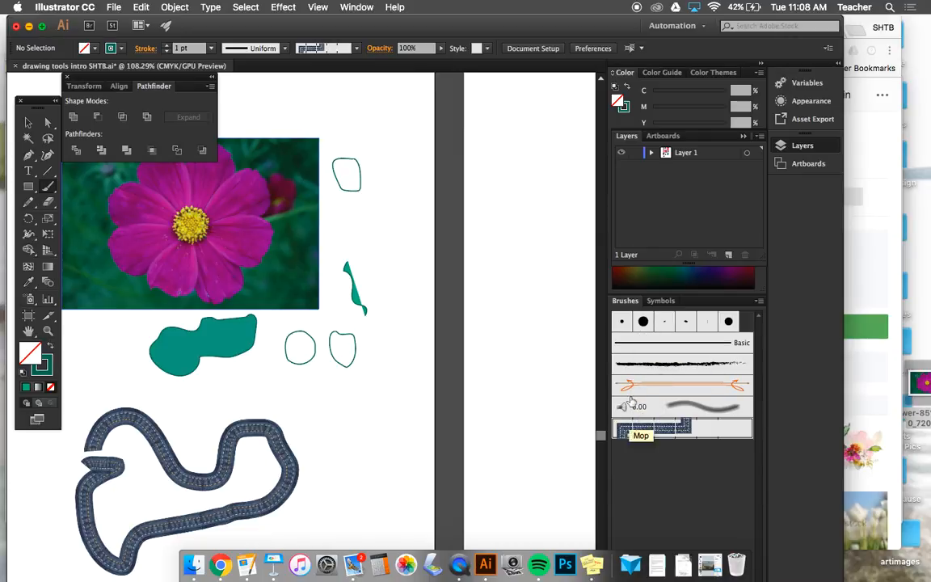
pyautogui.click(641, 363)
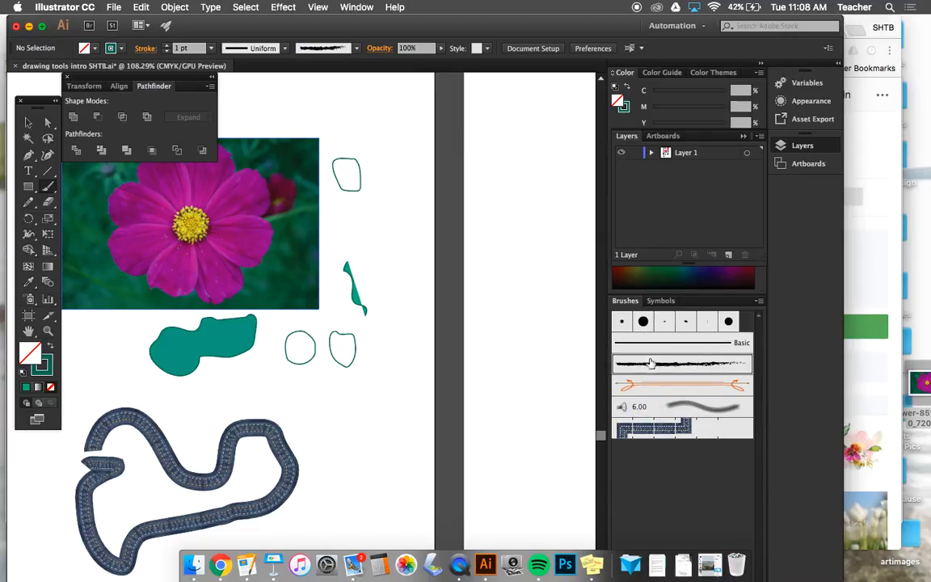
pyautogui.click(28, 122)
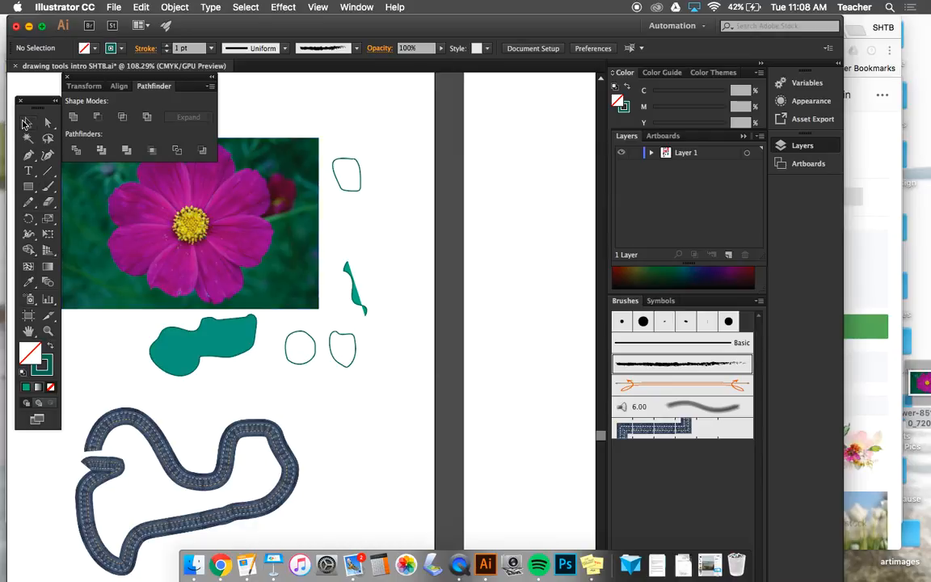
pyautogui.click(179, 430)
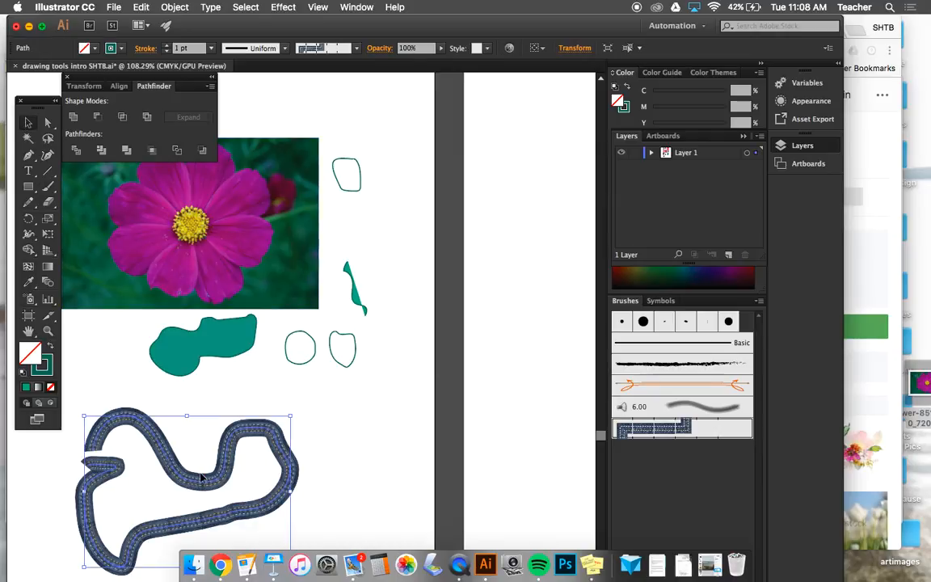
pyautogui.click(646, 364)
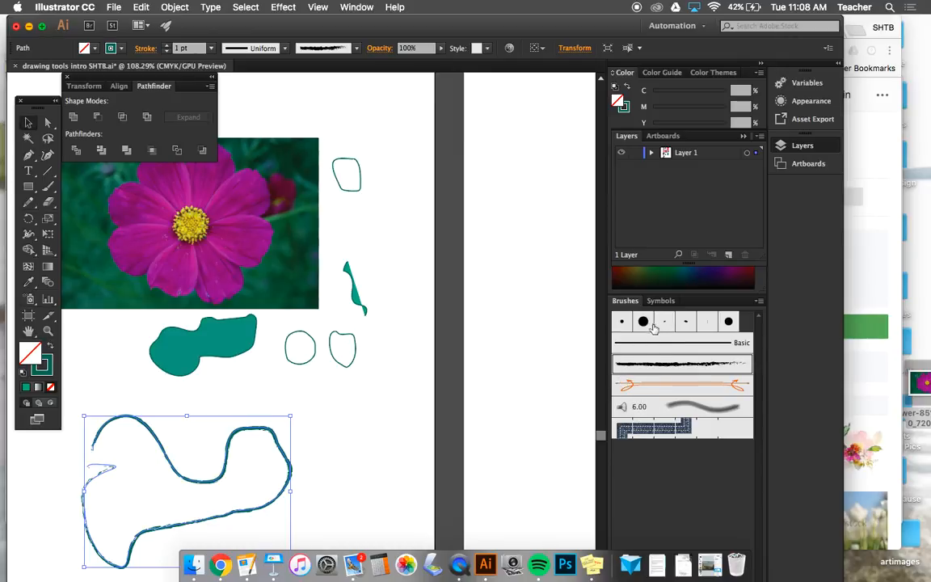
pyautogui.click(684, 322)
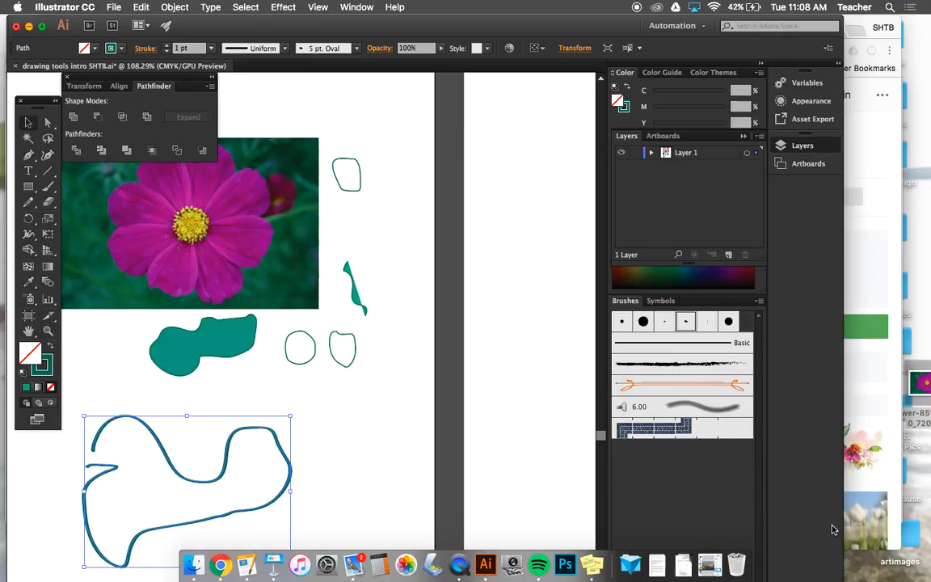
# Step: Narrow the application window, float the brush collection beside the color controls, and open the Artistic_Paintbrush brush library
pyautogui.moveTo(844, 493)
pyautogui.mouseDown()
pyautogui.moveTo(822, 493)
pyautogui.moveTo(833, 493)
pyautogui.mouseUp()
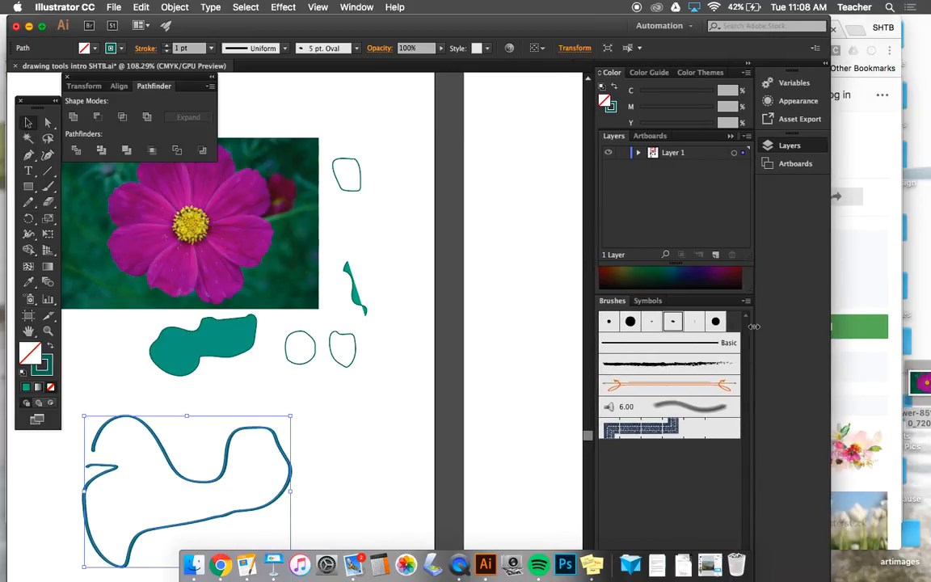
pyautogui.moveTo(621, 303)
pyautogui.mouseDown()
pyautogui.moveTo(571, 251)
pyautogui.moveTo(456, 75)
pyautogui.mouseUp()
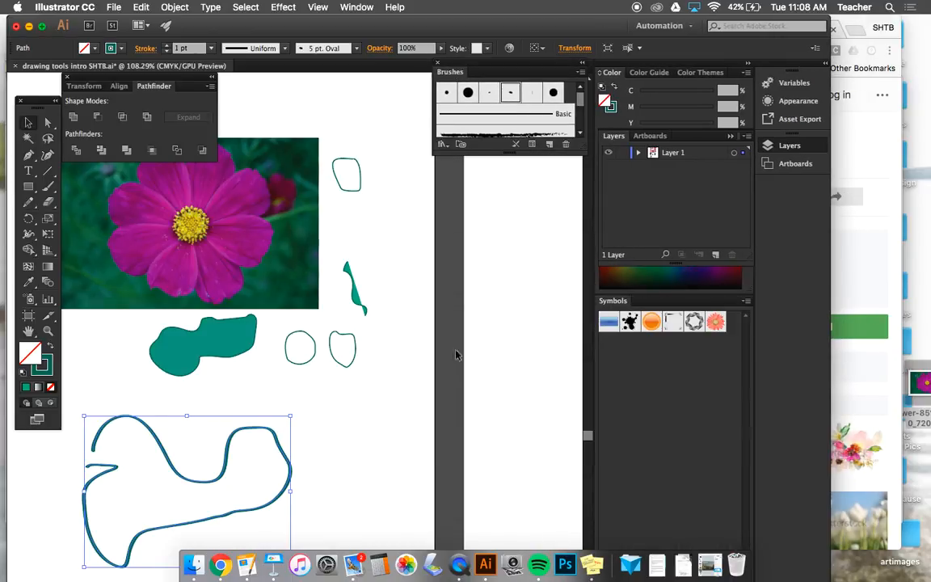
pyautogui.click(441, 144)
pyautogui.click(443, 146)
pyautogui.click(443, 145)
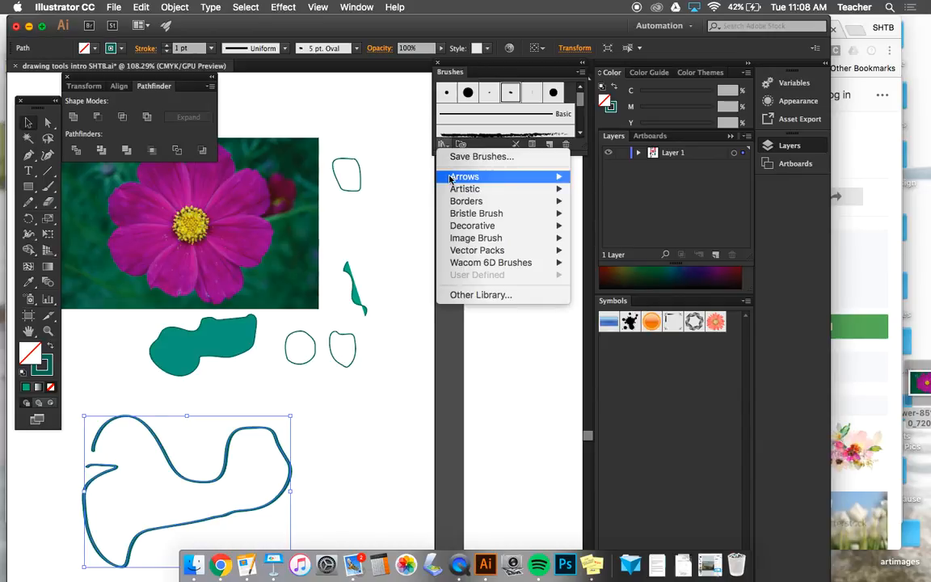
pyautogui.moveTo(452, 189)
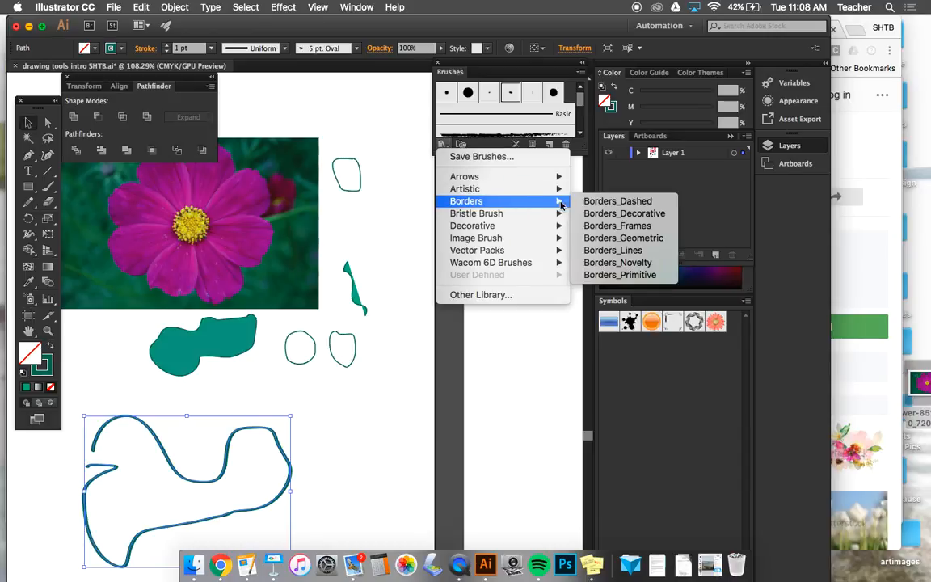
pyautogui.moveTo(560, 189)
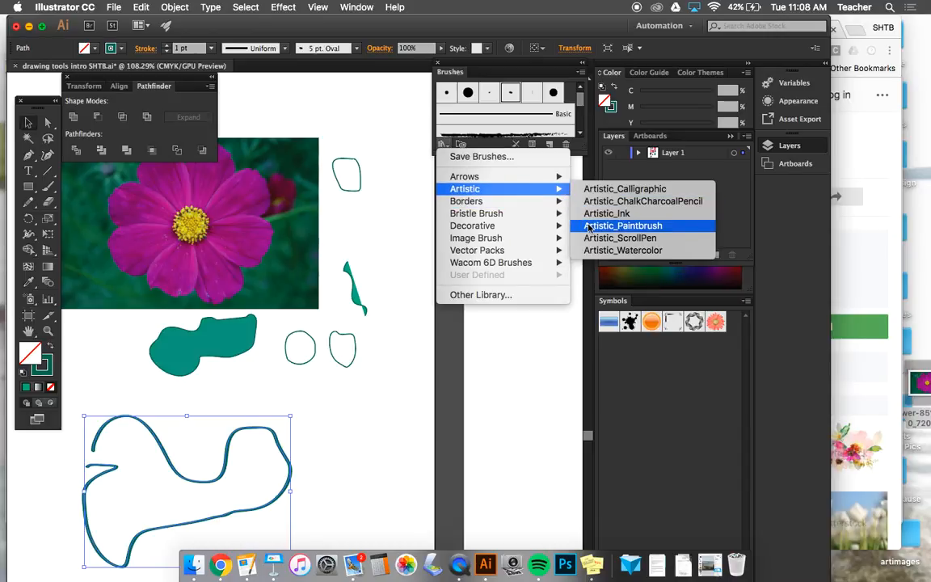
pyautogui.click(623, 225)
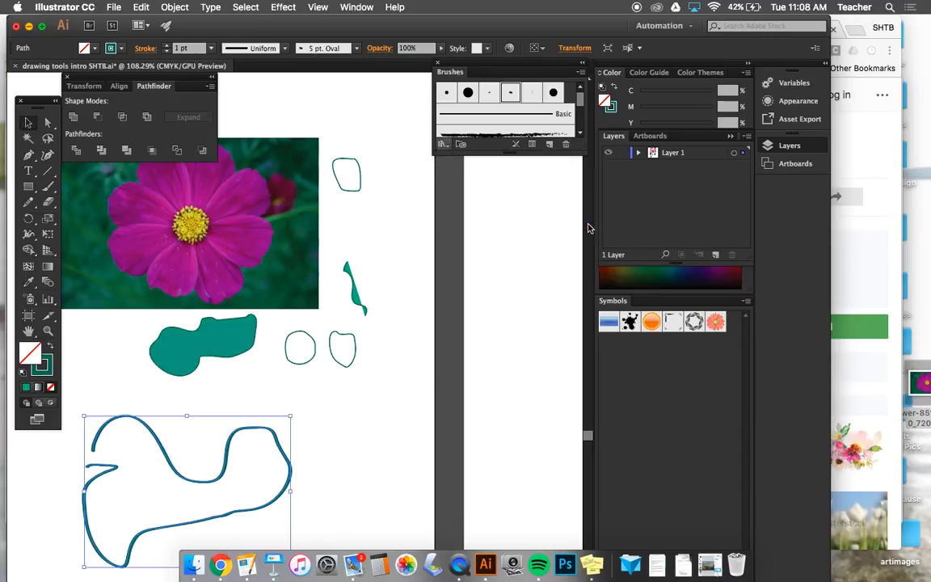
# Step: Try several Artistic_Paintbrush brushes on the selected looping outline, including Dry Brush 2 and Dry Brush 6, ending with Dry Brush 7
pyautogui.click(492, 282)
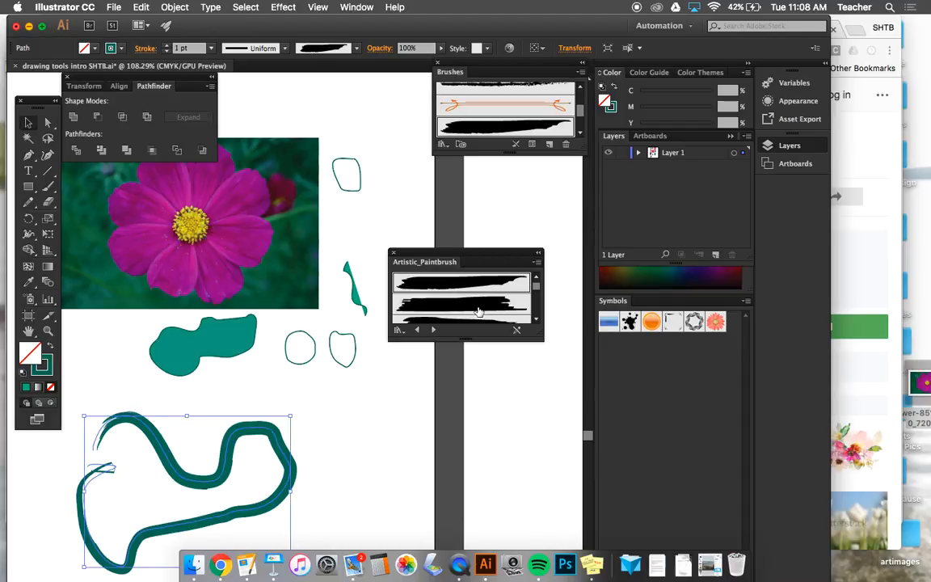
pyautogui.click(478, 306)
pyautogui.scroll(-2, 478, 310)
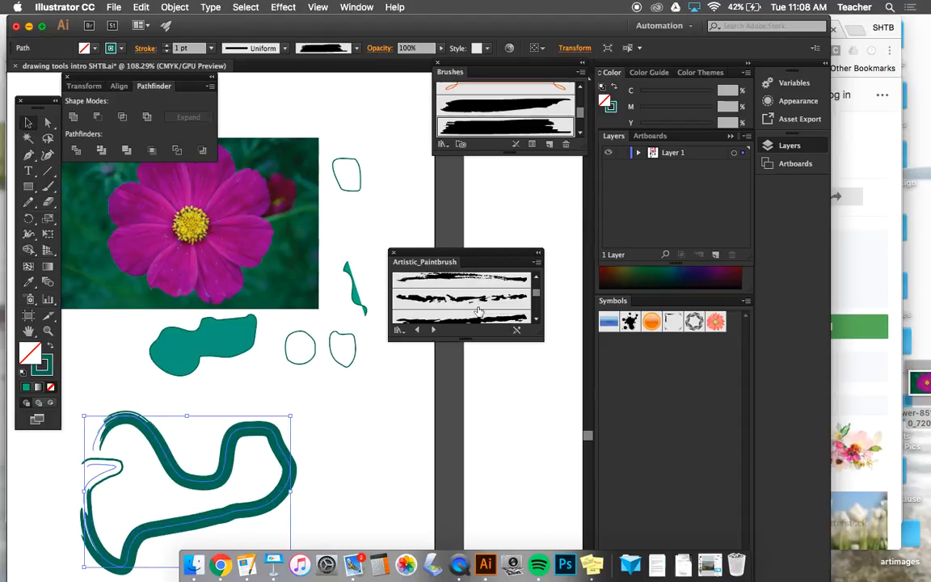
pyautogui.click(474, 305)
pyautogui.click(446, 282)
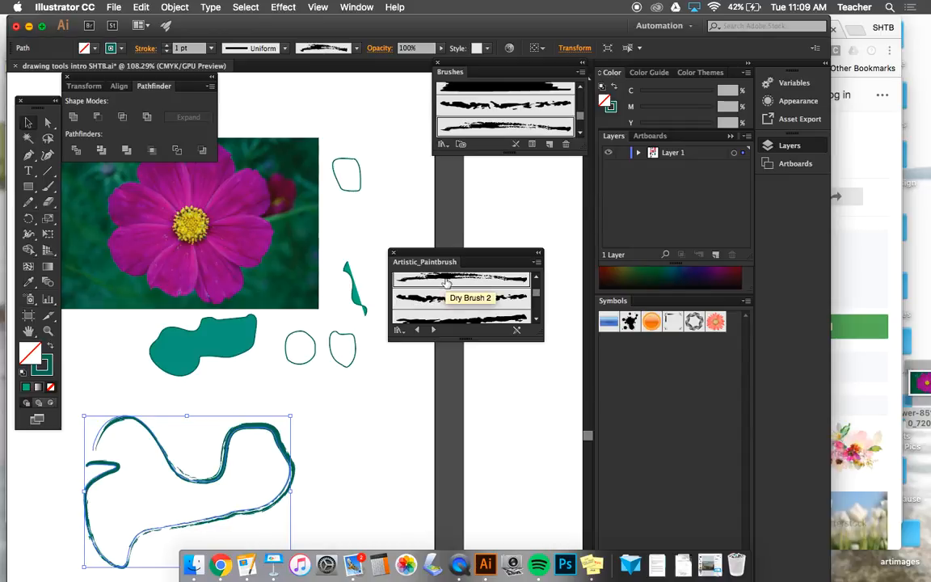
pyautogui.click(448, 285)
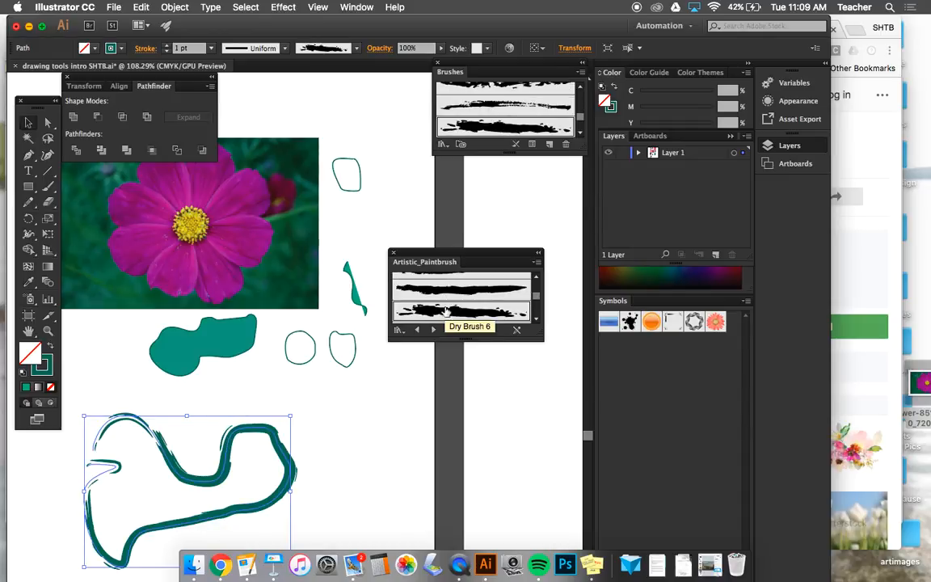
pyautogui.click(453, 296)
pyautogui.scroll(-1, 452, 297)
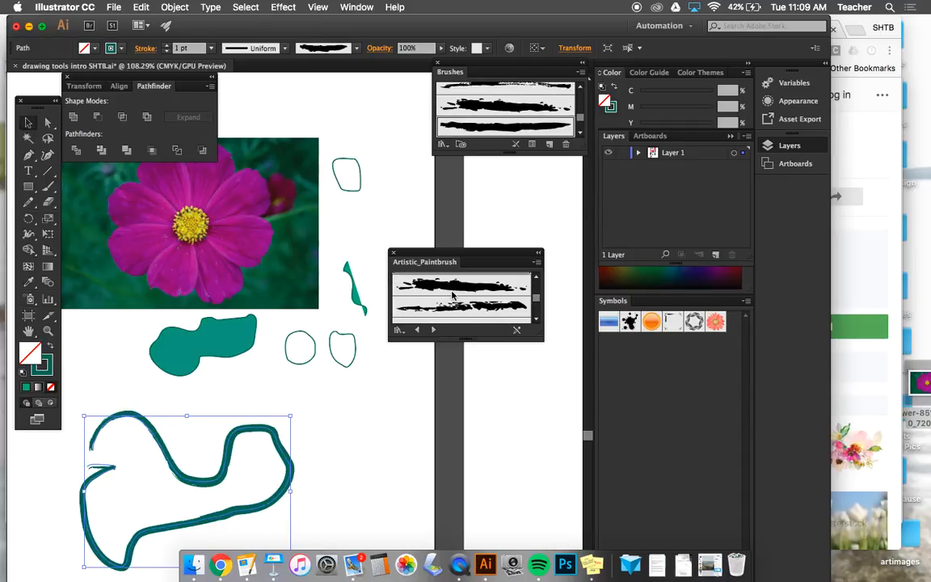
pyautogui.click(450, 305)
pyautogui.click(450, 305)
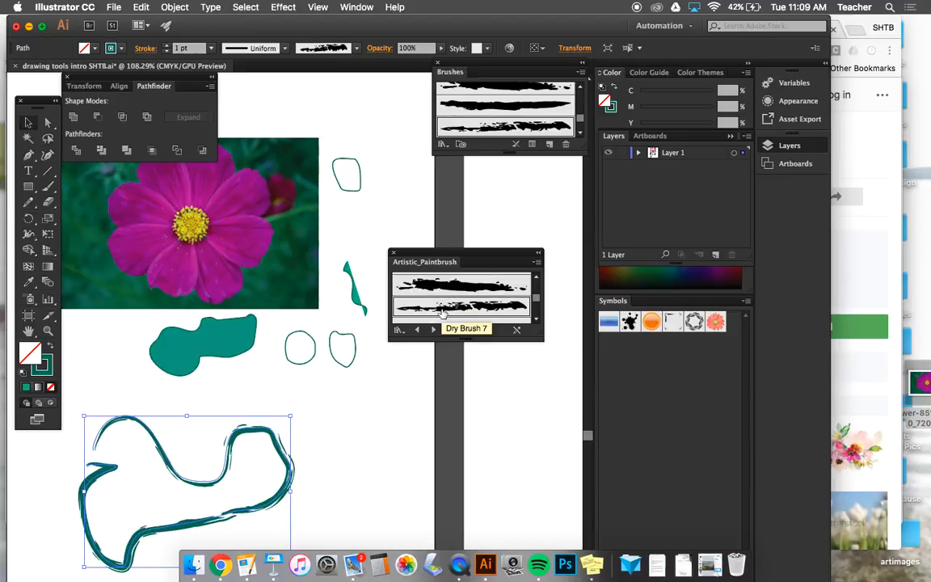
pyautogui.scroll(-1, 461, 315)
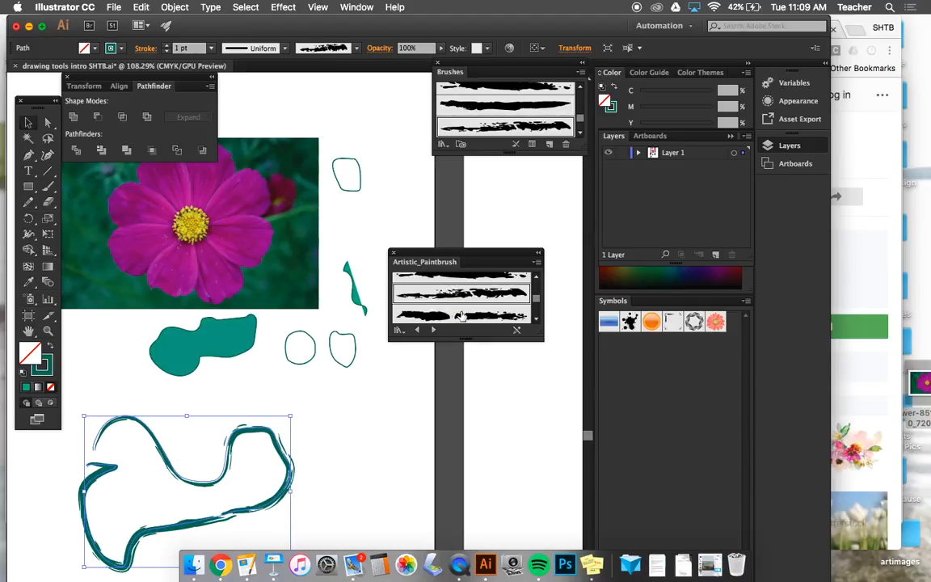
# Step: Draw a nearly square rectangle beside the looping outline and style its stroke with Dry Brush 7, followed by the broken dry brush below it
pyautogui.click(27, 189)
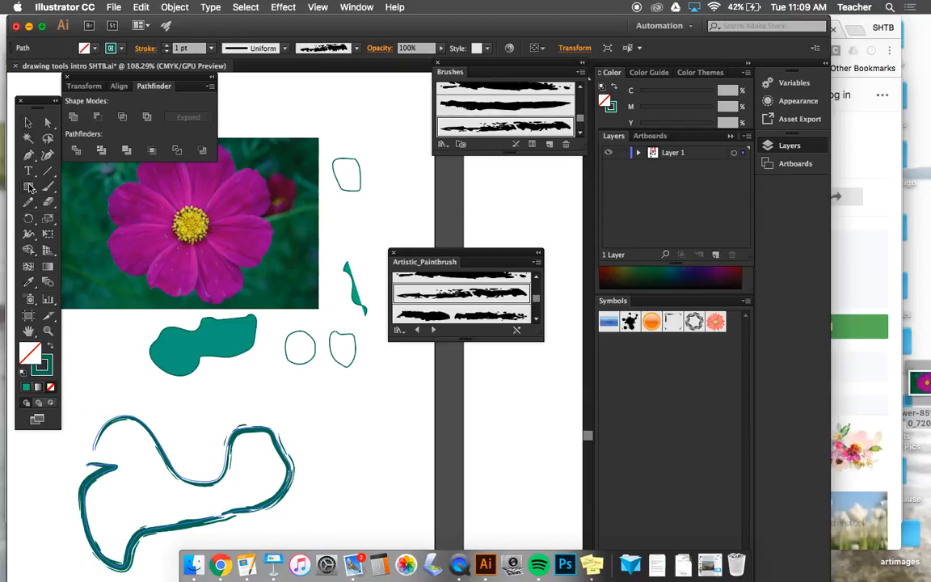
pyautogui.moveTo(319, 419); pyautogui.dragTo(412, 518)
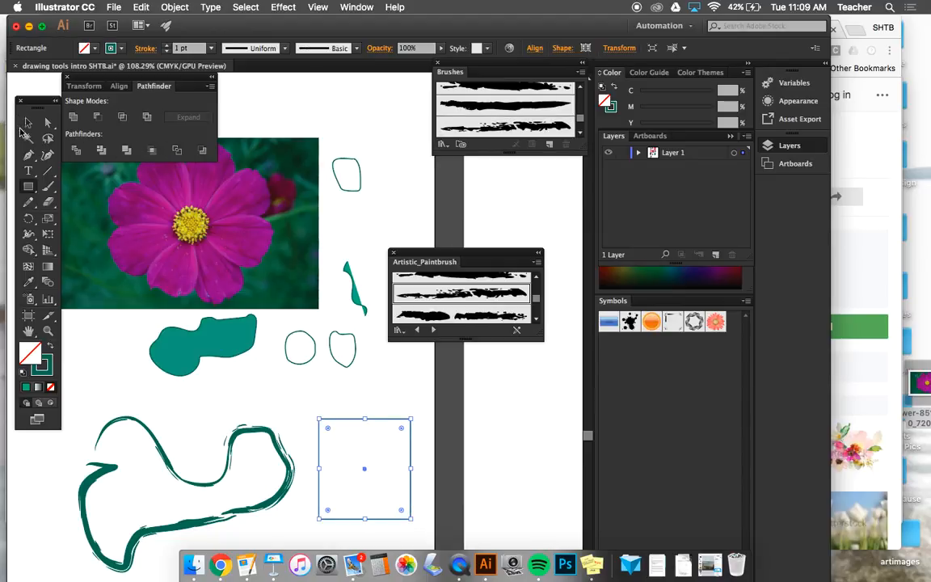
pyautogui.click(30, 122)
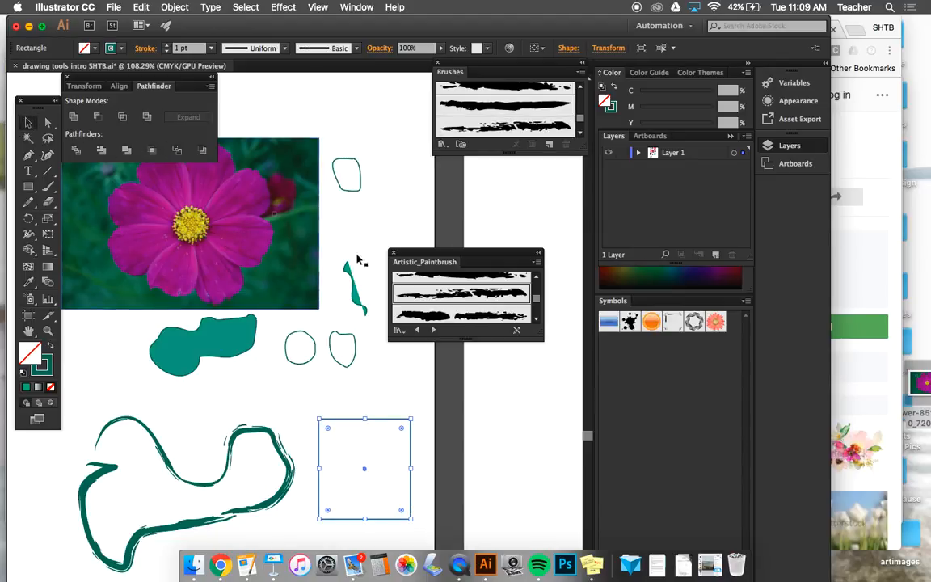
pyautogui.click(429, 296)
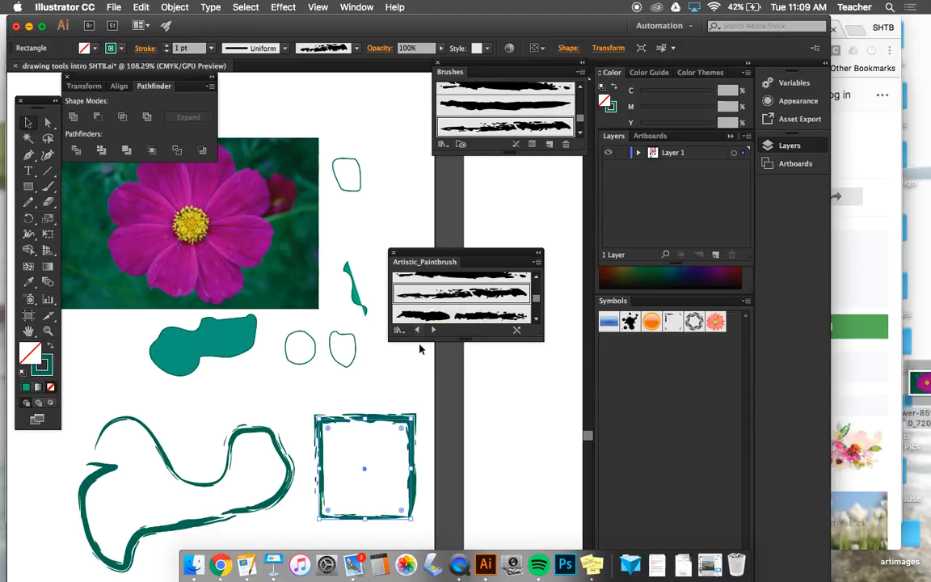
pyautogui.click(421, 318)
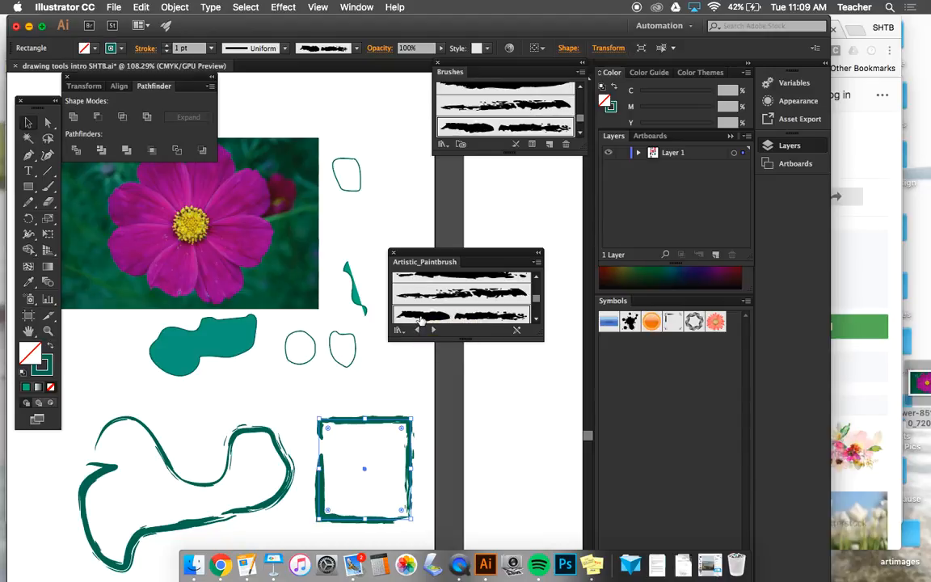
# Step: Apply the orange ribbon brush from the Decorative_Banners and Seals library to the selected rectangle, and close the floating brush libraries
pyautogui.click(443, 145)
pyautogui.moveTo(454, 257)
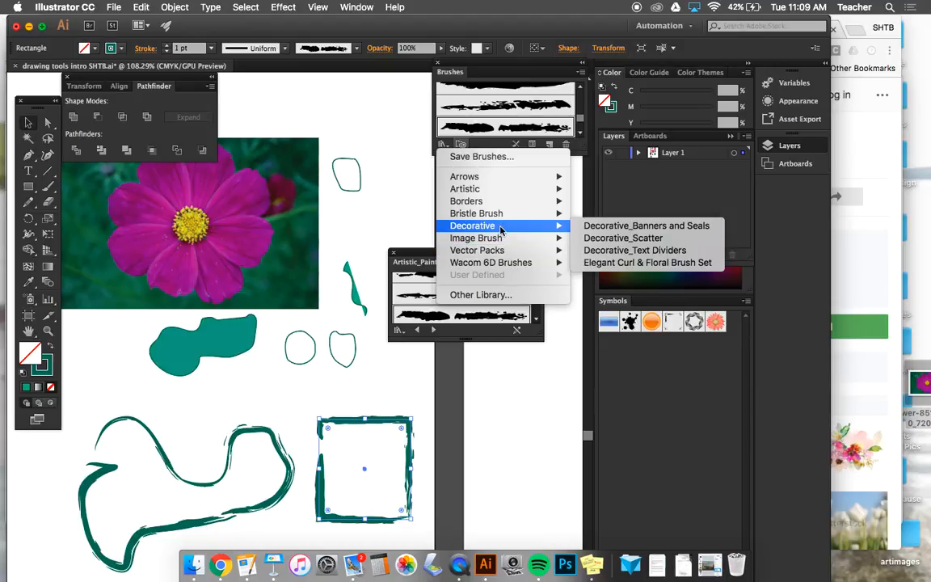
pyautogui.moveTo(566, 227)
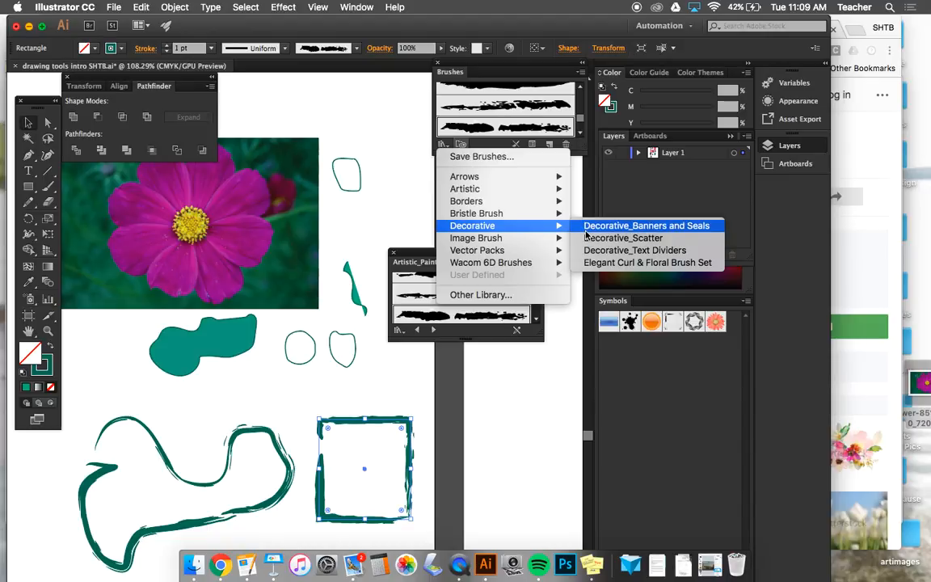
pyautogui.click(622, 226)
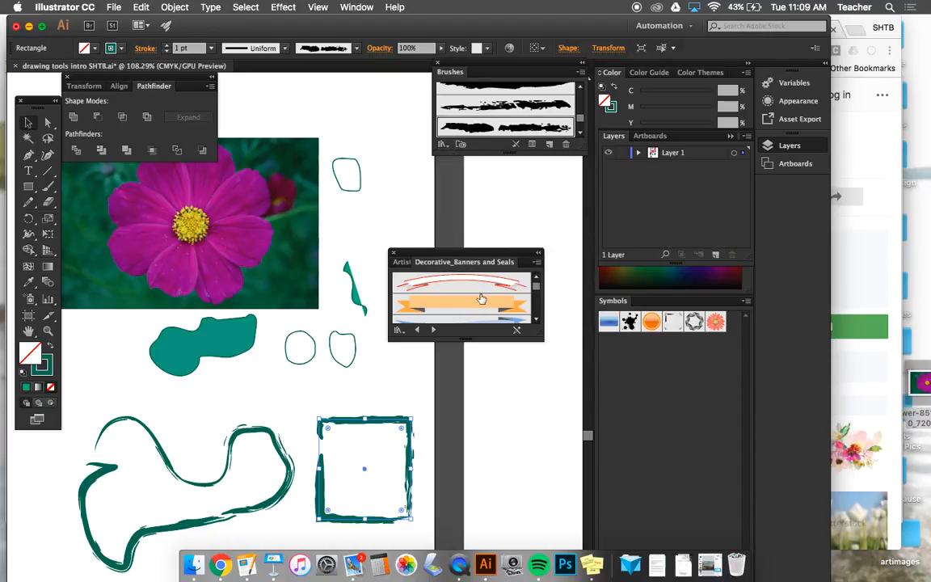
pyautogui.click(443, 302)
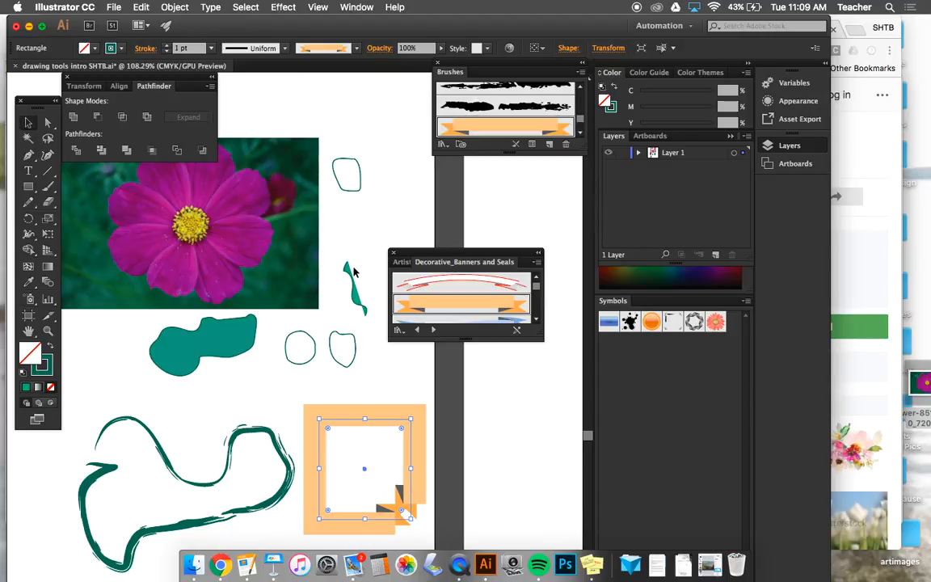
pyautogui.click(394, 255)
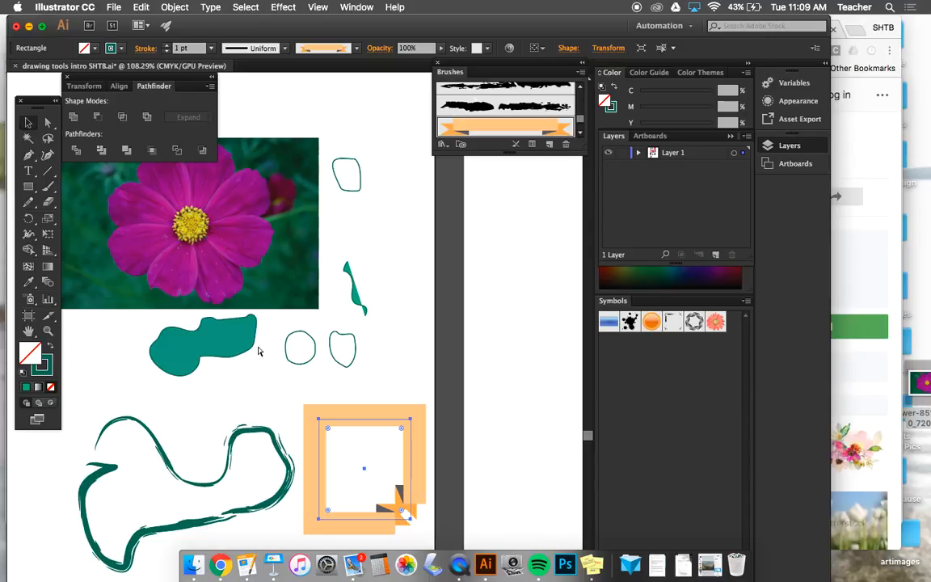
# Step: Draw an open wavy line with the Pencil tool on the adjacent blank artboard and apply the broken dry brush to it
pyautogui.press('super+minus')
pyautogui.press('super+minus')
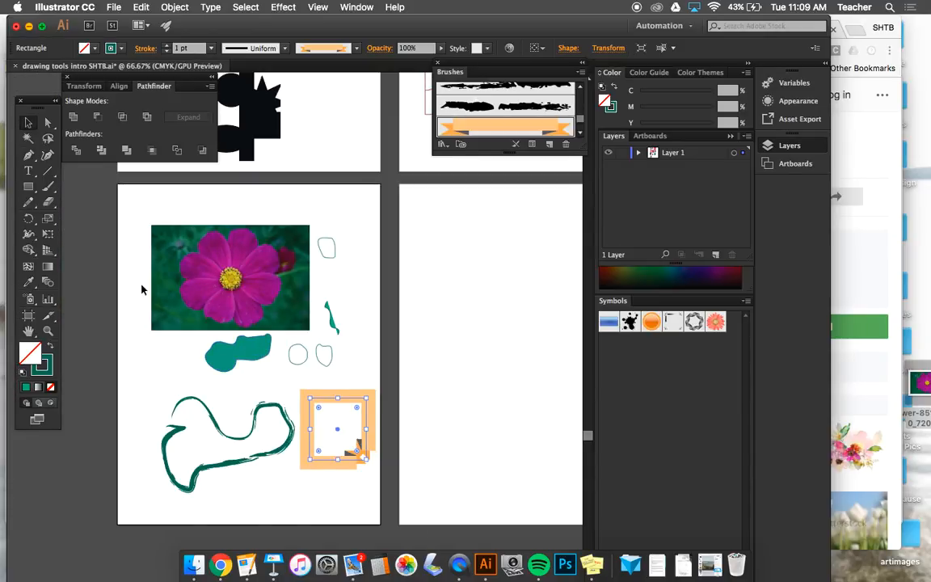
pyautogui.click(30, 202)
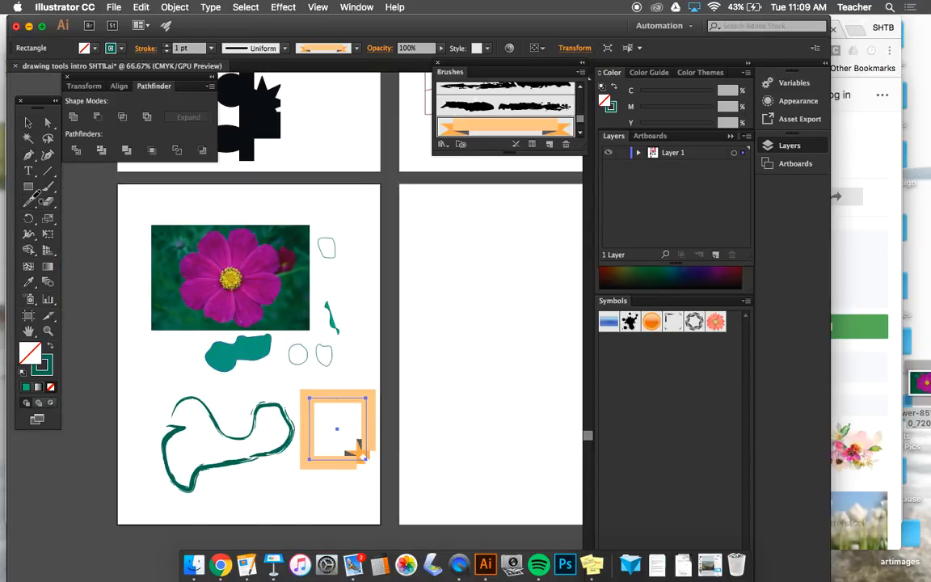
pyautogui.moveTo(422, 231)
pyautogui.mouseDown()
pyautogui.moveTo(461, 242)
pyautogui.moveTo(499, 229)
pyautogui.moveTo(524, 275)
pyautogui.moveTo(514, 320)
pyautogui.moveTo(556, 298)
pyautogui.mouseUp()
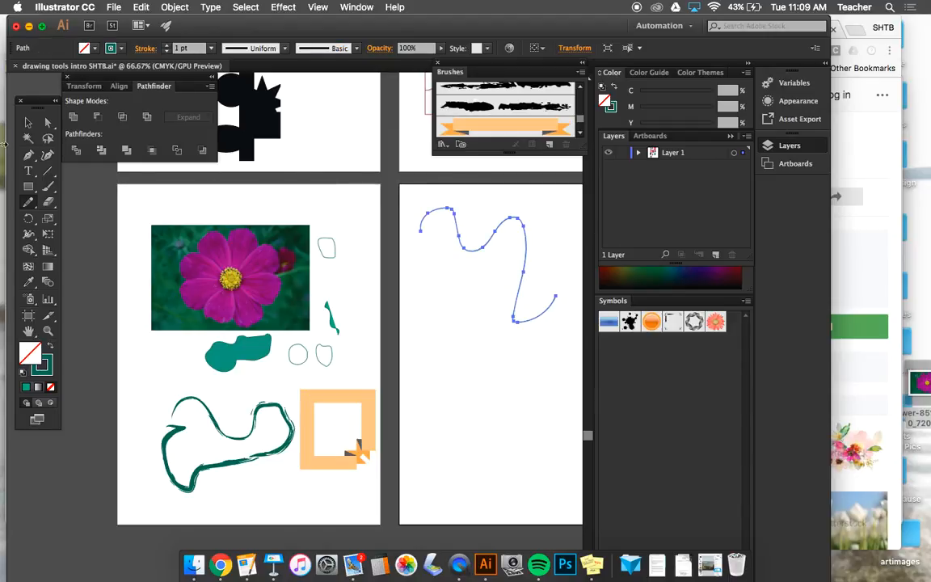
pyautogui.click(29, 123)
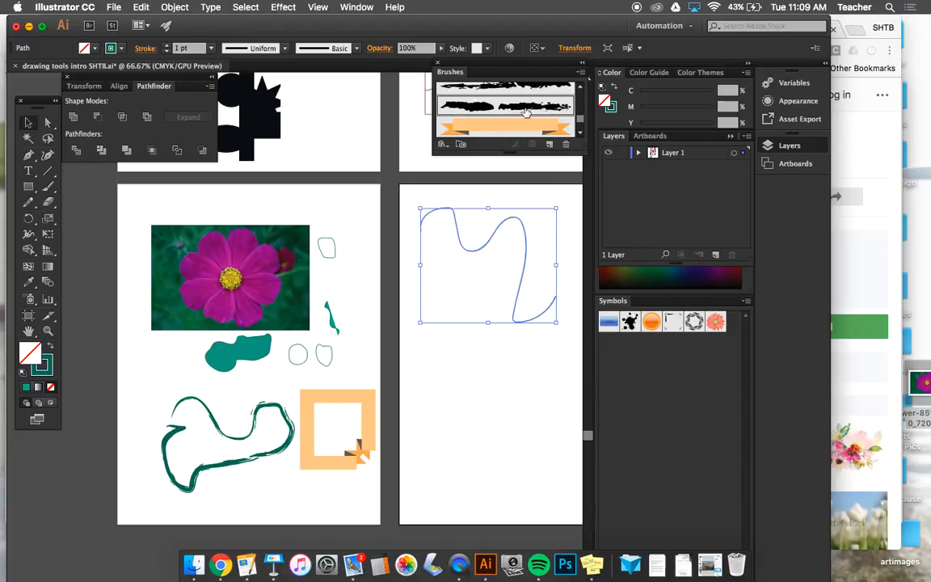
pyautogui.click(472, 104)
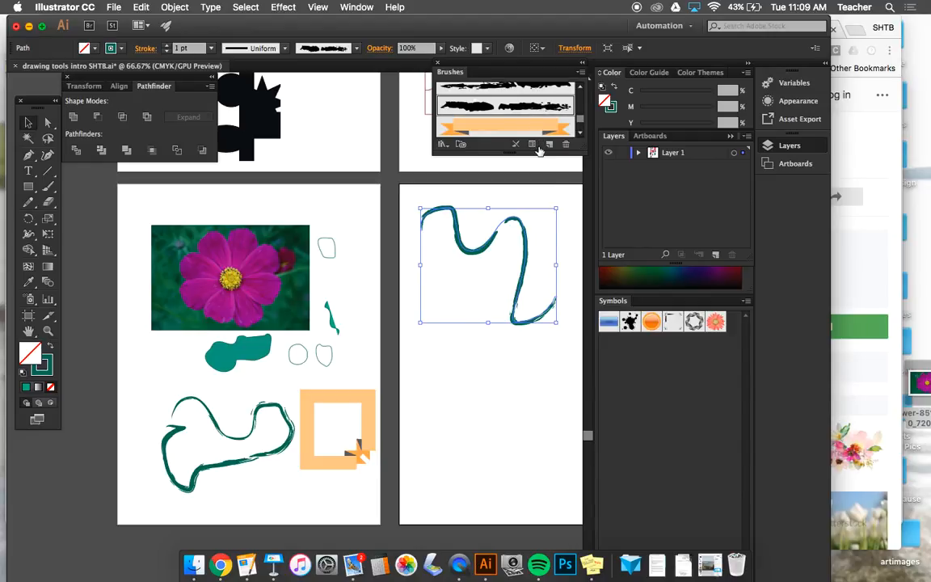
# Step: Restyle the selected wavy line with the thin, streaky dry brush listed directly above the thicker ragged one
pyautogui.scroll(3, 521, 93)
pyautogui.scroll(-2, 547, 106)
pyautogui.click(524, 104)
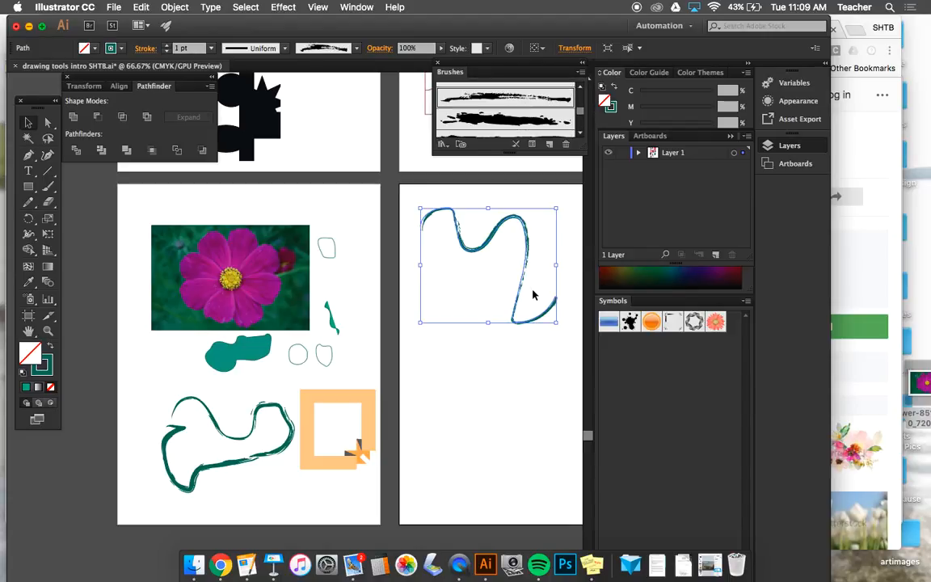
# Step: Duplicate the wavy line and place the copy directly below the original on the same artboard
pyautogui.press('super+c')
pyautogui.press('super+v')
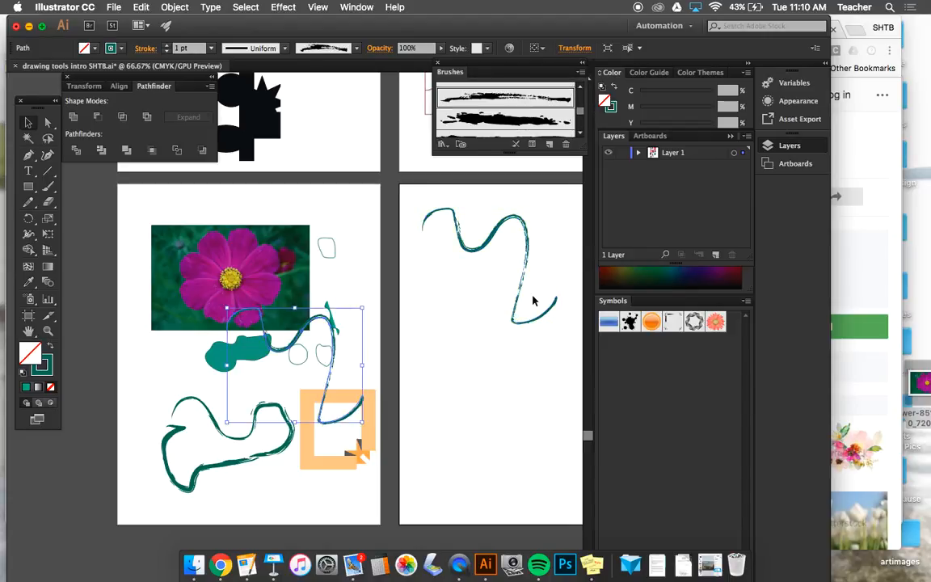
pyautogui.moveTo(338, 358); pyautogui.dragTo(522, 387)
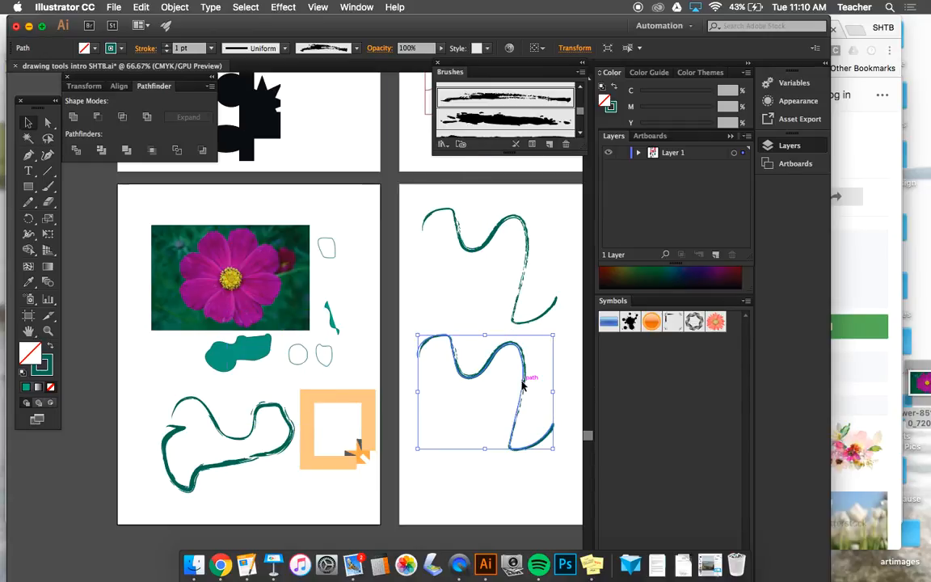
# Step: Apply the thick ragged dry brush to the lower wavy line, replace it with the speckled, scratchy dry brush, and deselect the line
pyautogui.click(500, 121)
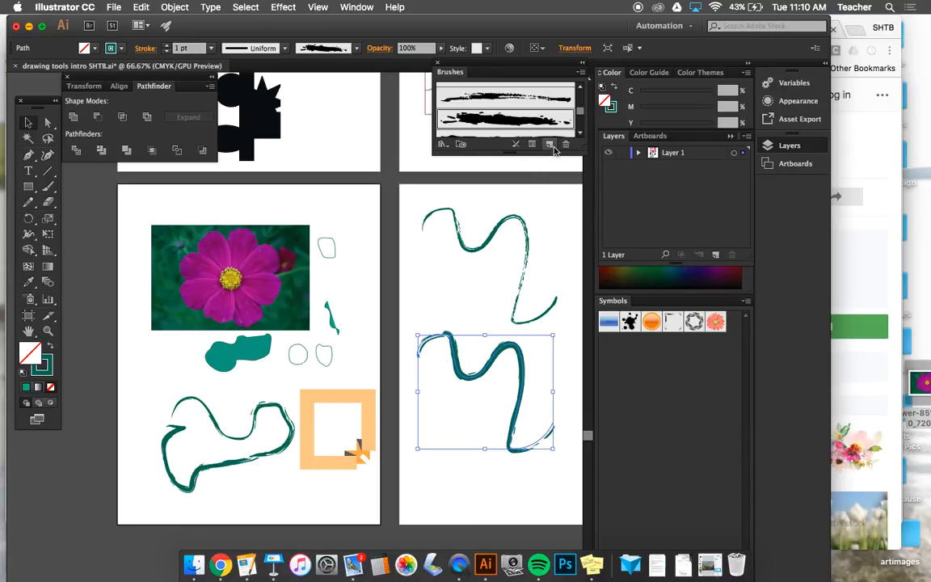
pyautogui.scroll(-3, 506, 105)
pyautogui.click(506, 109)
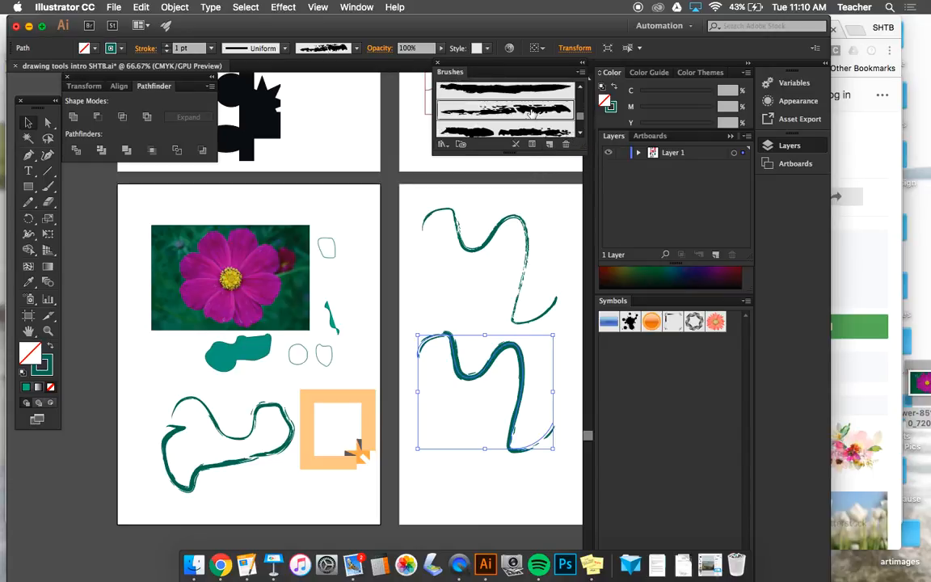
pyautogui.scroll(-3, 503, 416)
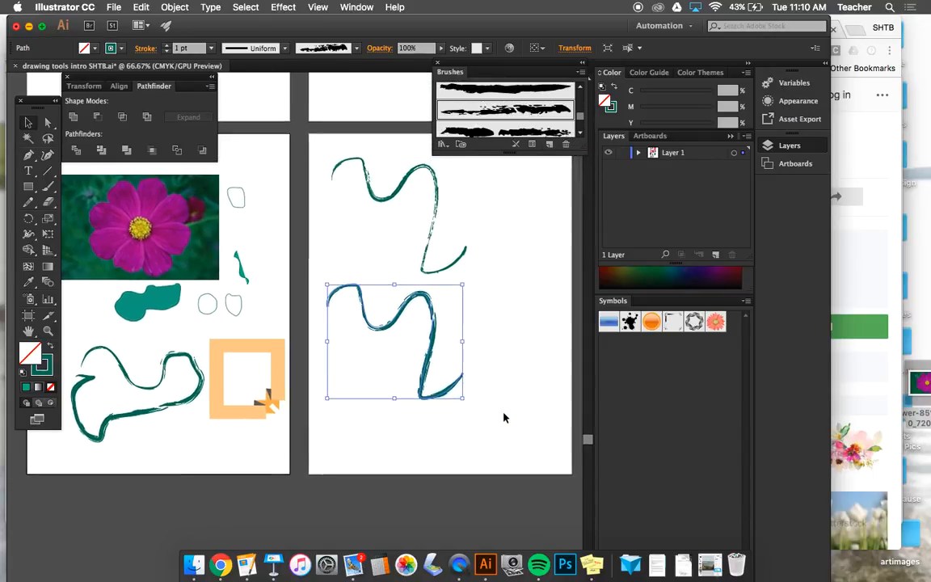
pyautogui.scroll(-3, 502, 417)
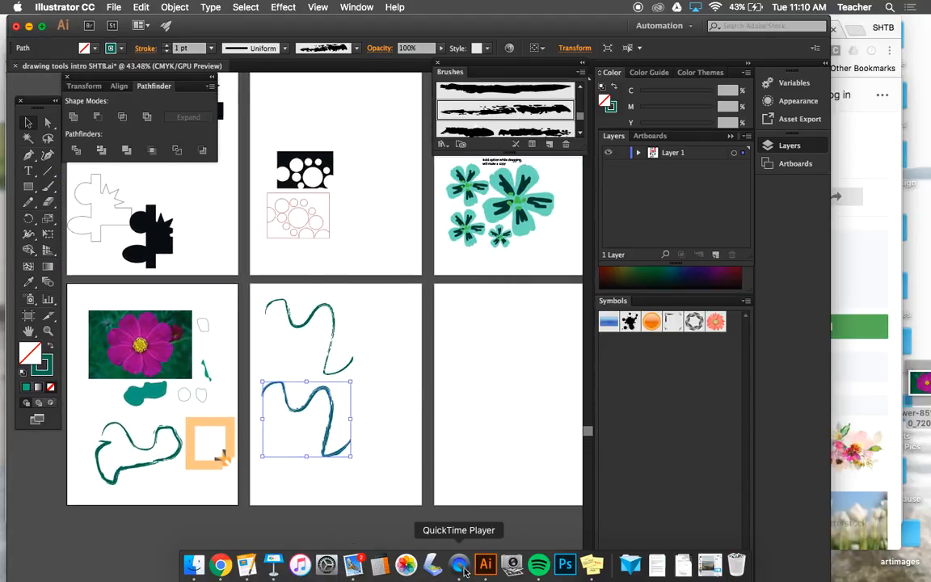
pyautogui.click(386, 368)
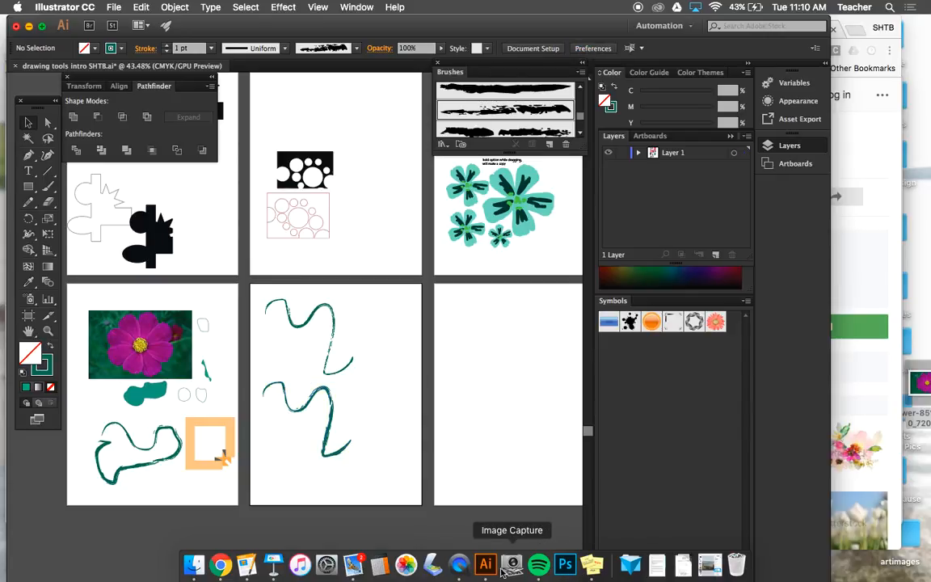
pyautogui.click(460, 566)
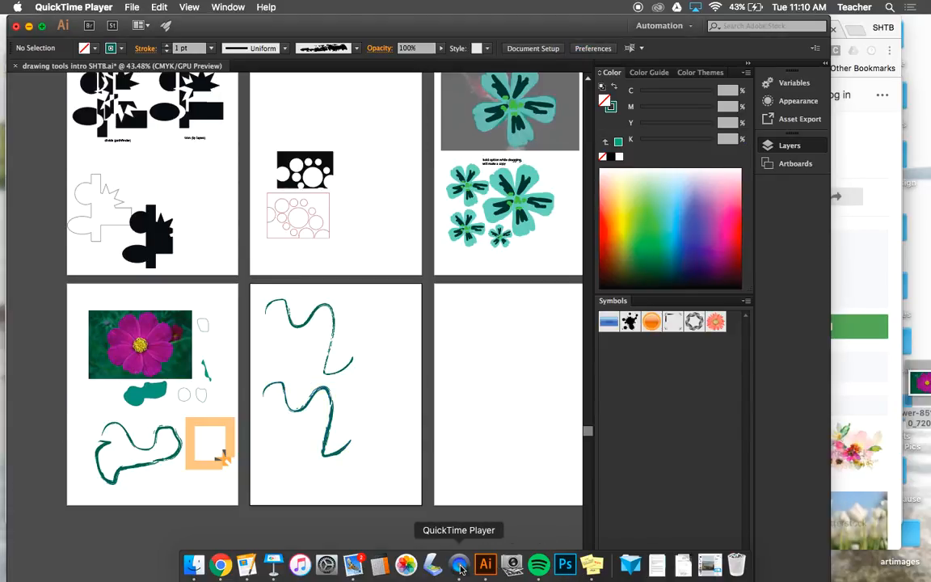
pyautogui.rightClick(461, 568)
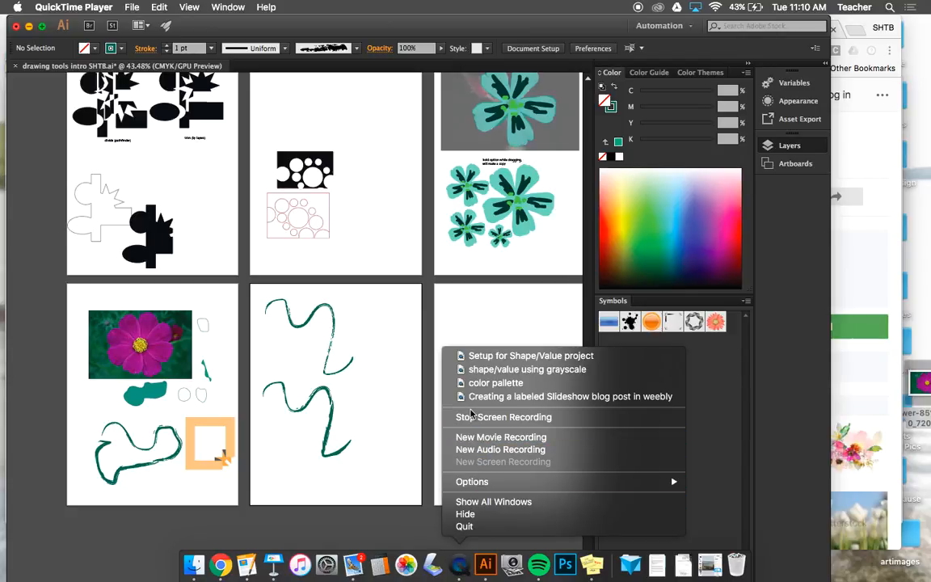